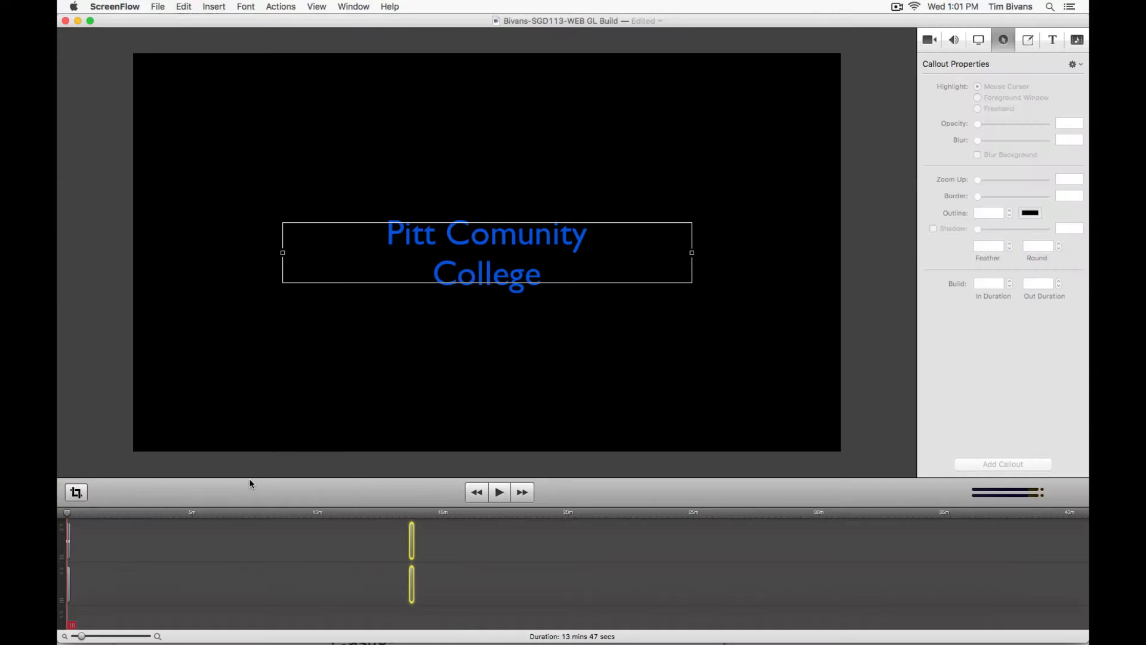
Step: Switch to Unity, open the Build Settings for the HelloWorld project and reposition the dialog
key("super+Tab")
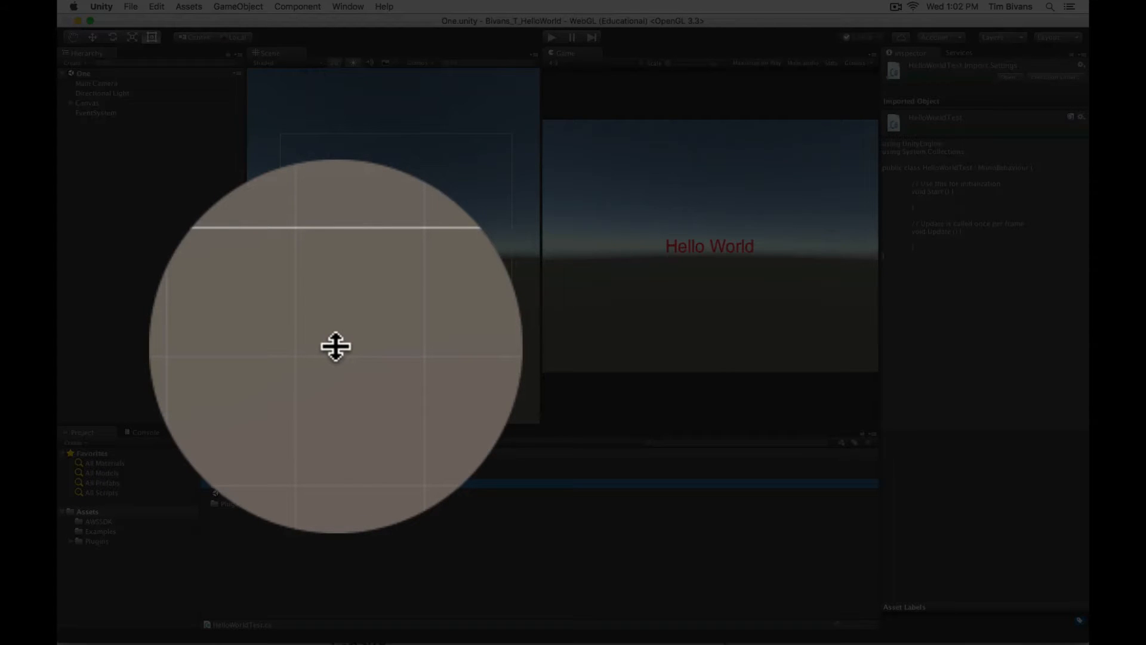
left_click(131, 7)
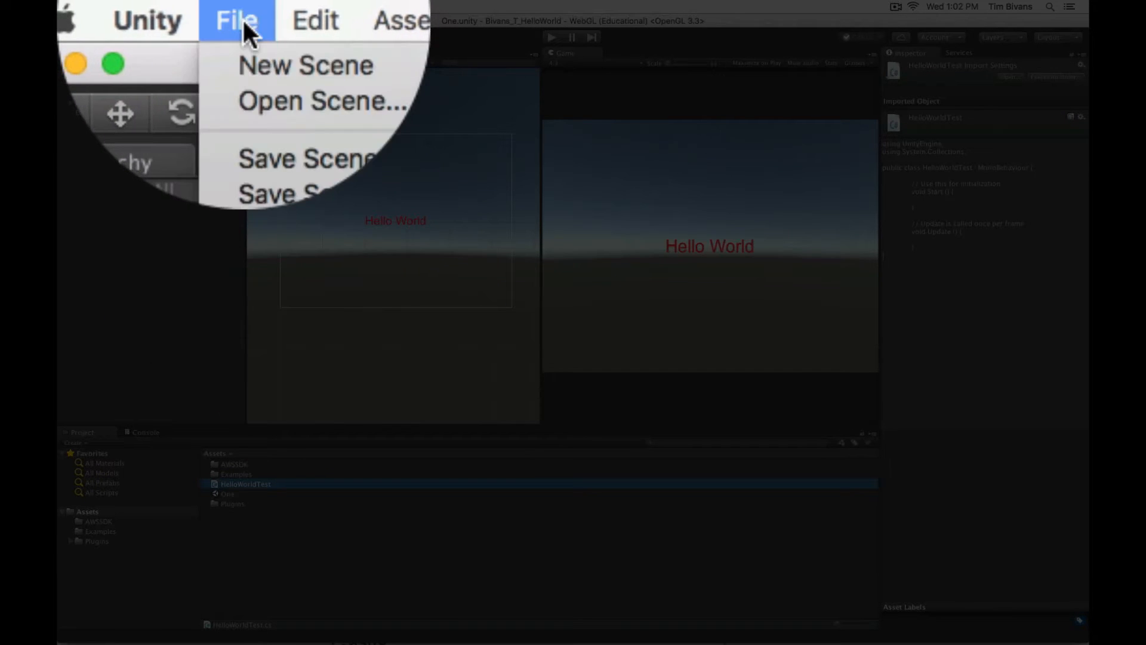
left_click(243, 182)
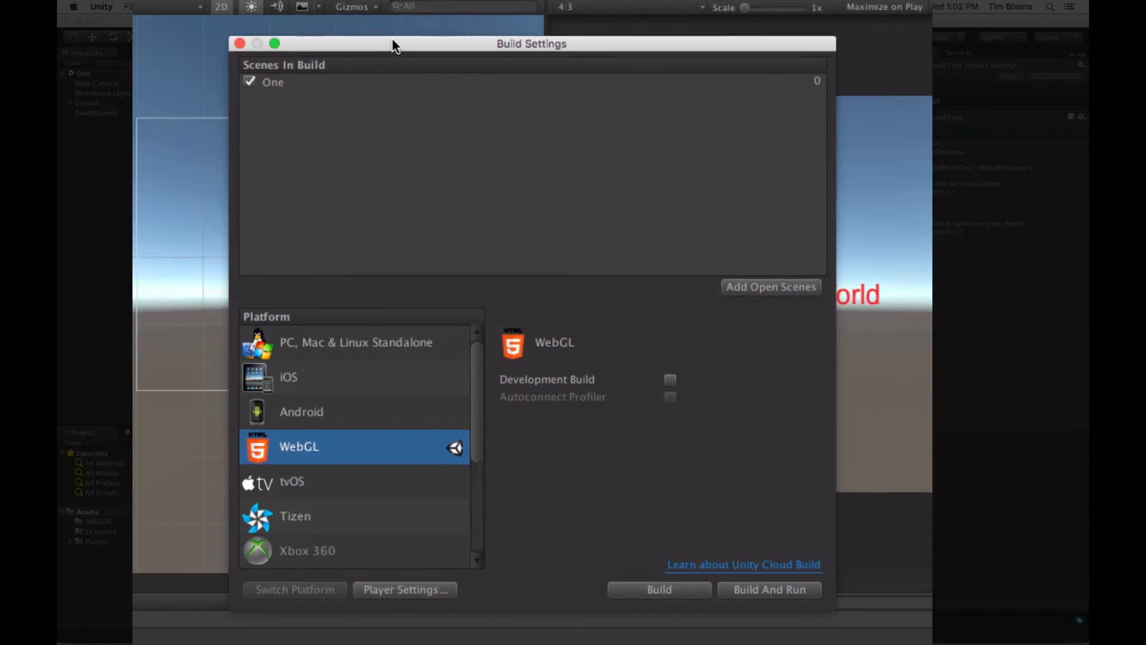
left_click_drag(392, 40, 377, 97)
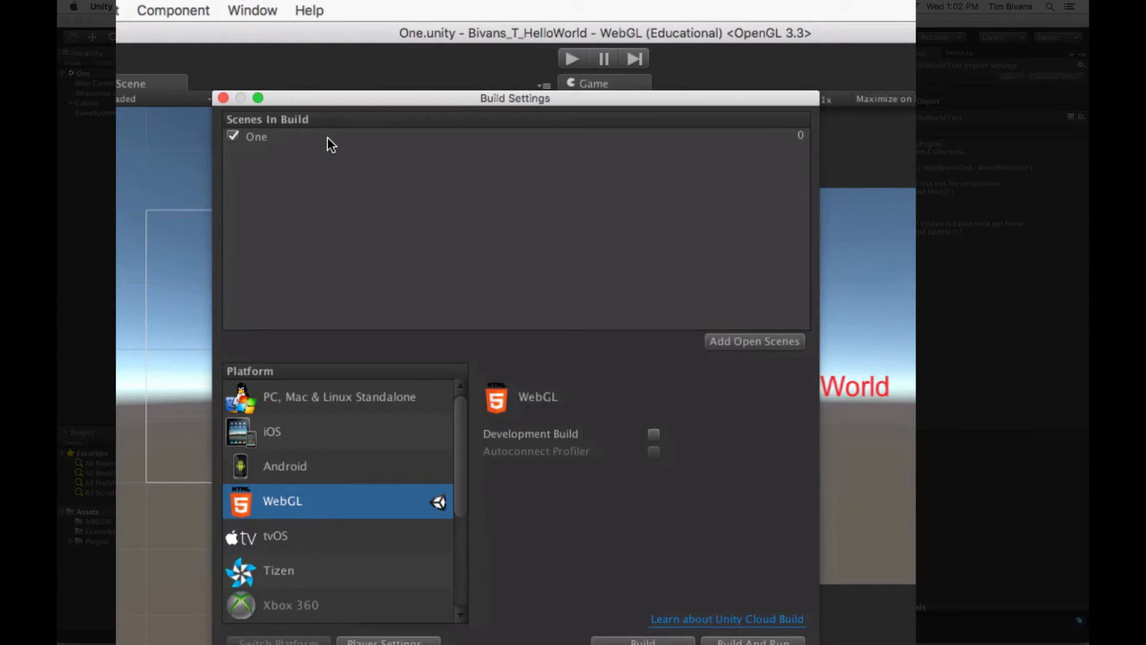
Step: Remove the scene One from the scenes in the build and add it again from the project's Assets
left_click(259, 138)
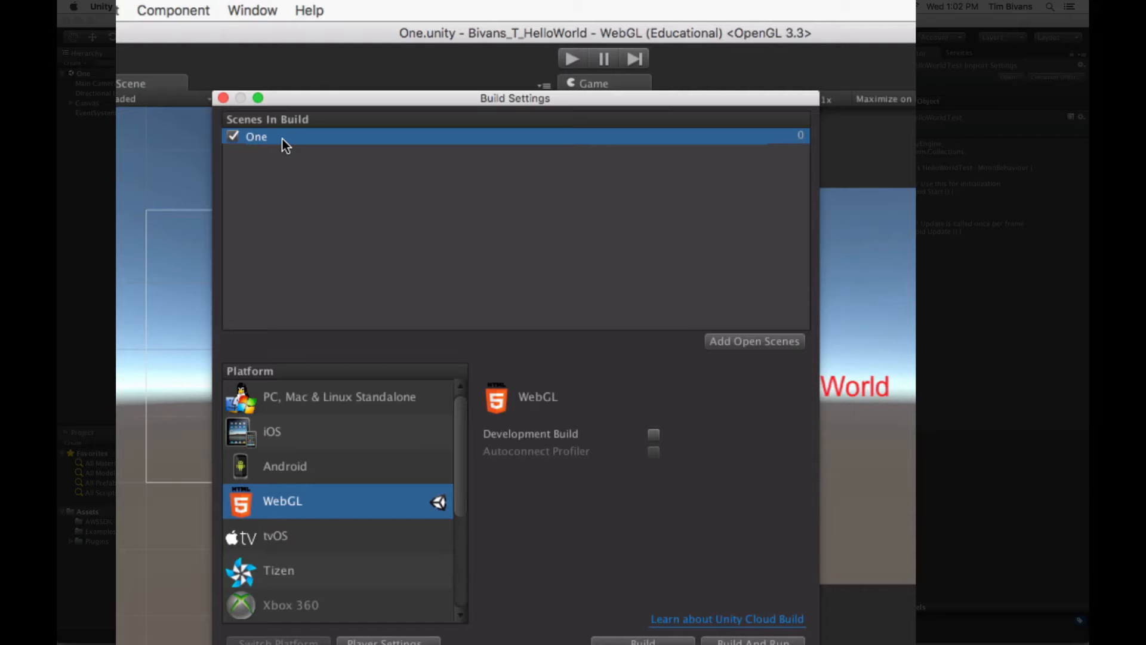
key("Delete")
left_click_drag(348, 98, 335, 89)
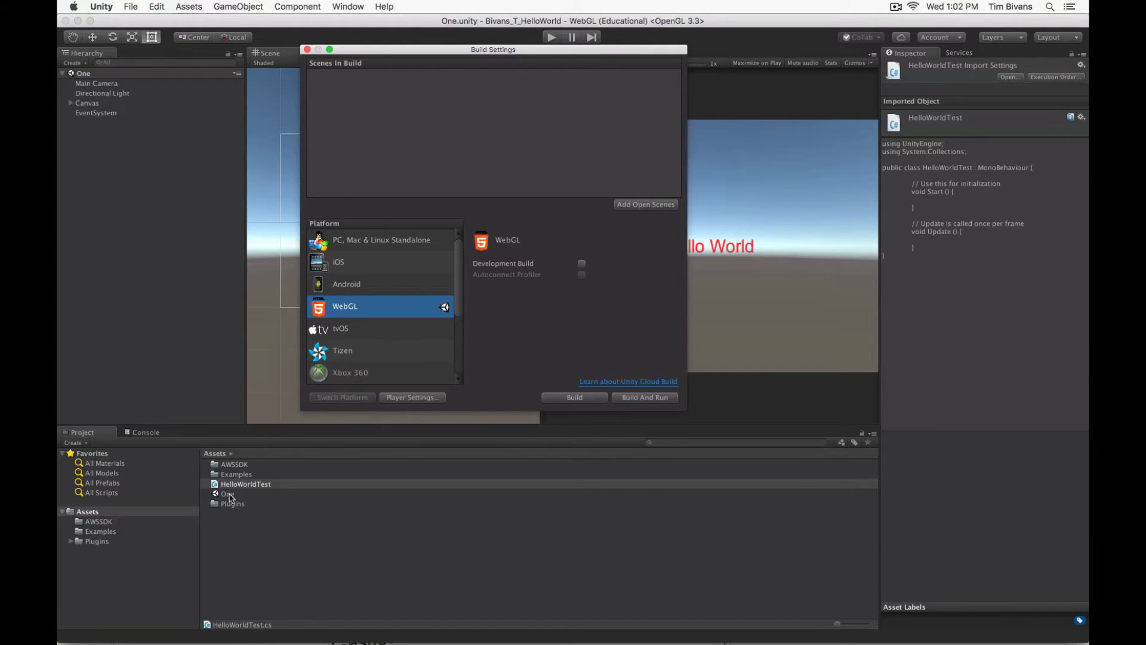
left_click_drag(230, 497, 454, 139)
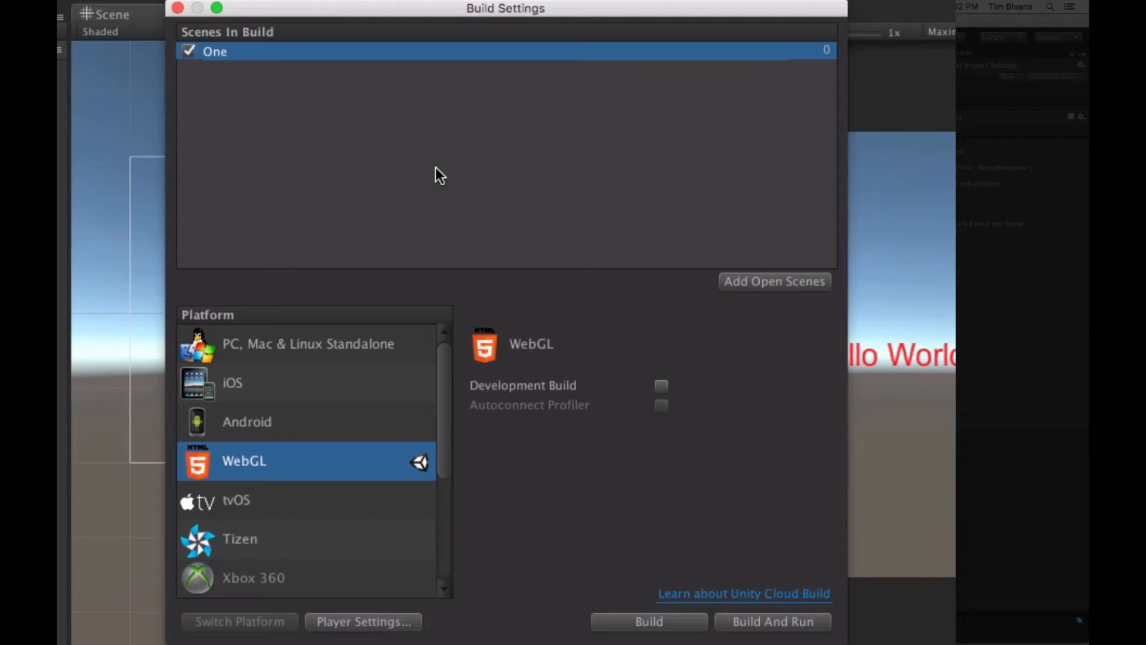
left_click_drag(395, 10, 397, 58)
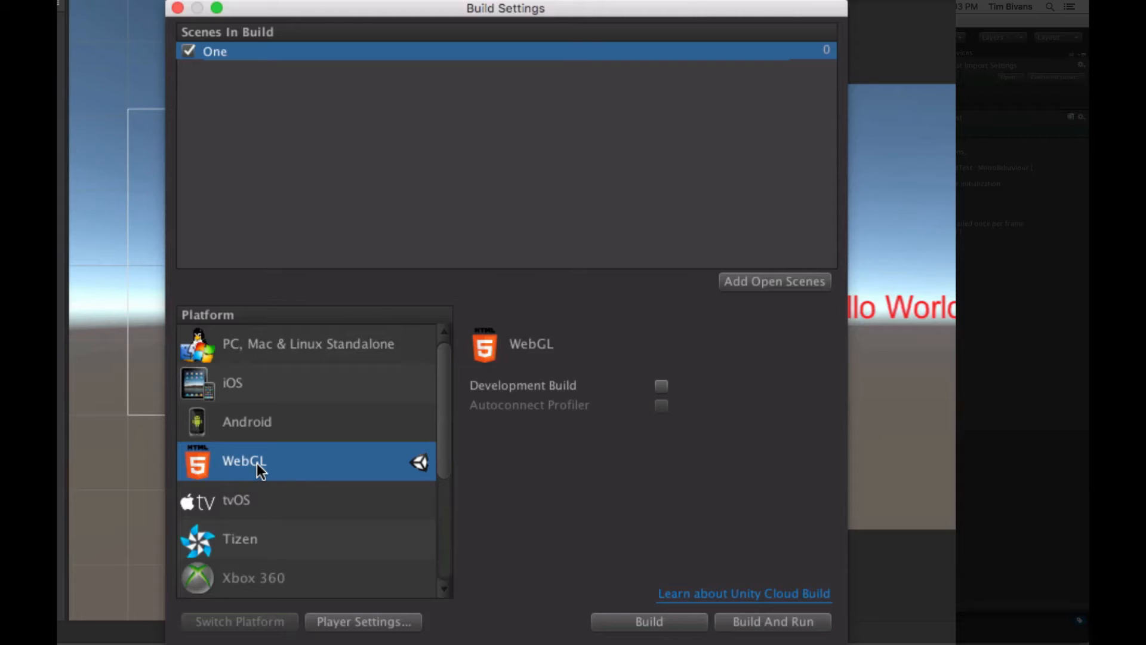
Step: Display the WebGL player settings and start a WebGL build of the project
left_click(364, 621)
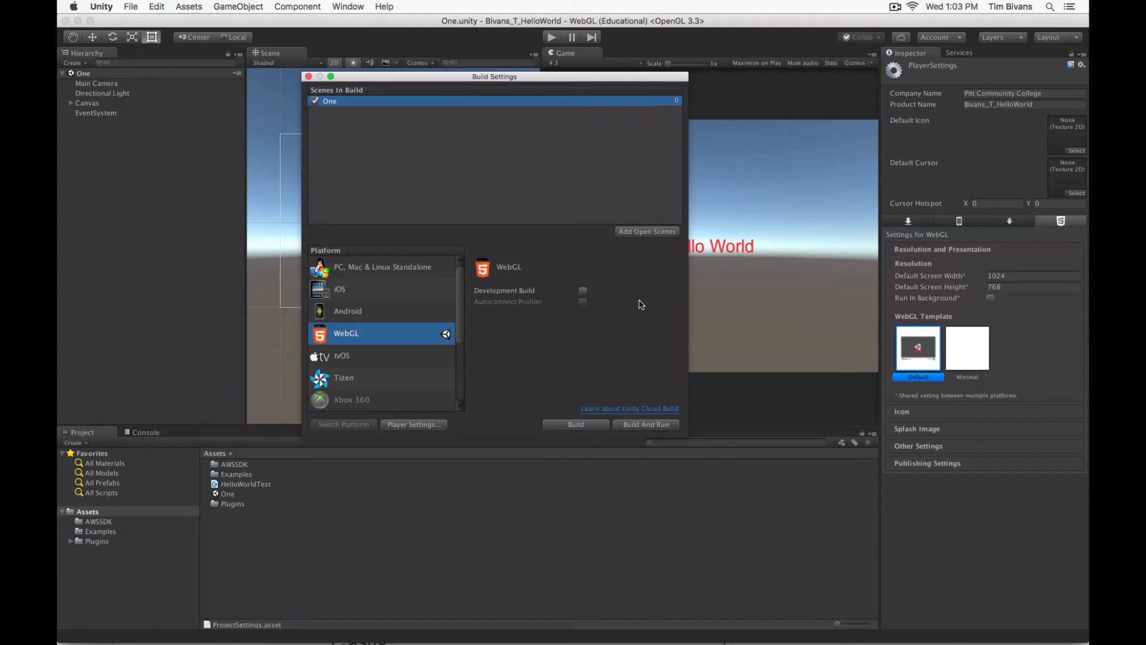
left_click(576, 424)
left_click(590, 427)
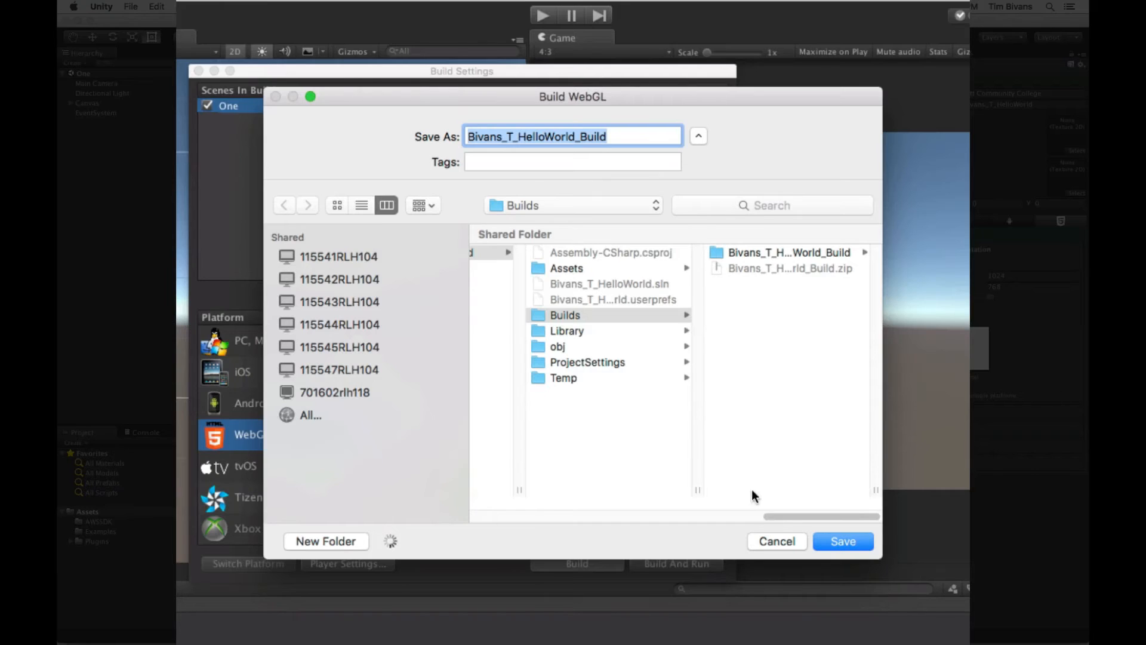
Step: Choose the Builds folder inside the HelloWorld project folder as the build location
left_click_drag(714, 390, 688, 388)
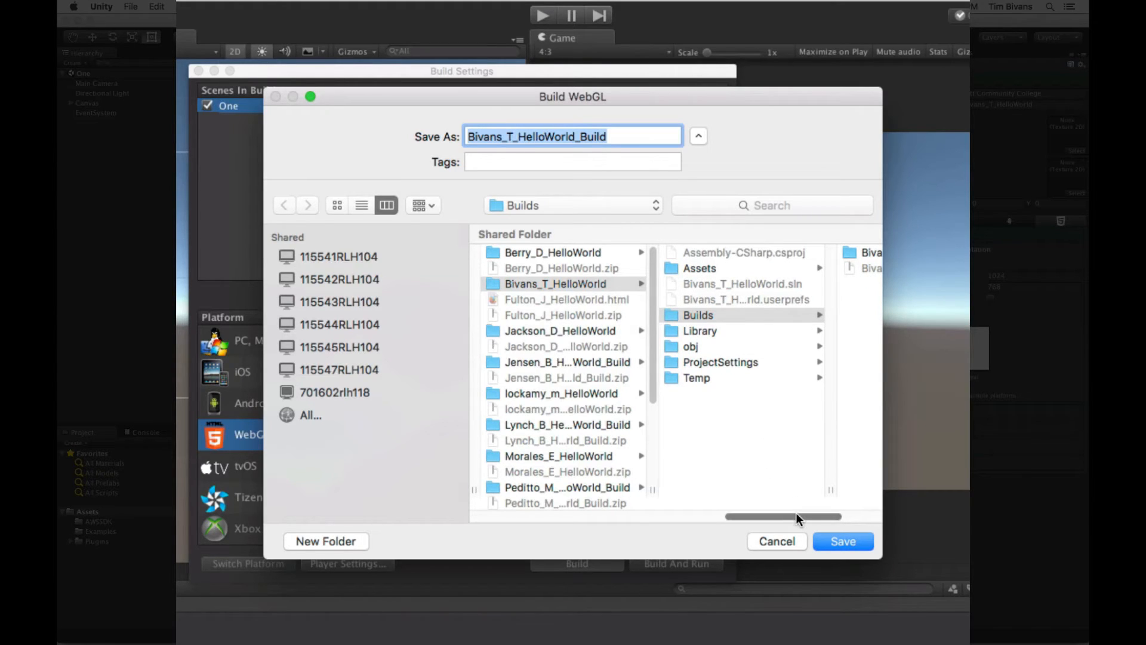
left_click_drag(796, 513, 815, 513)
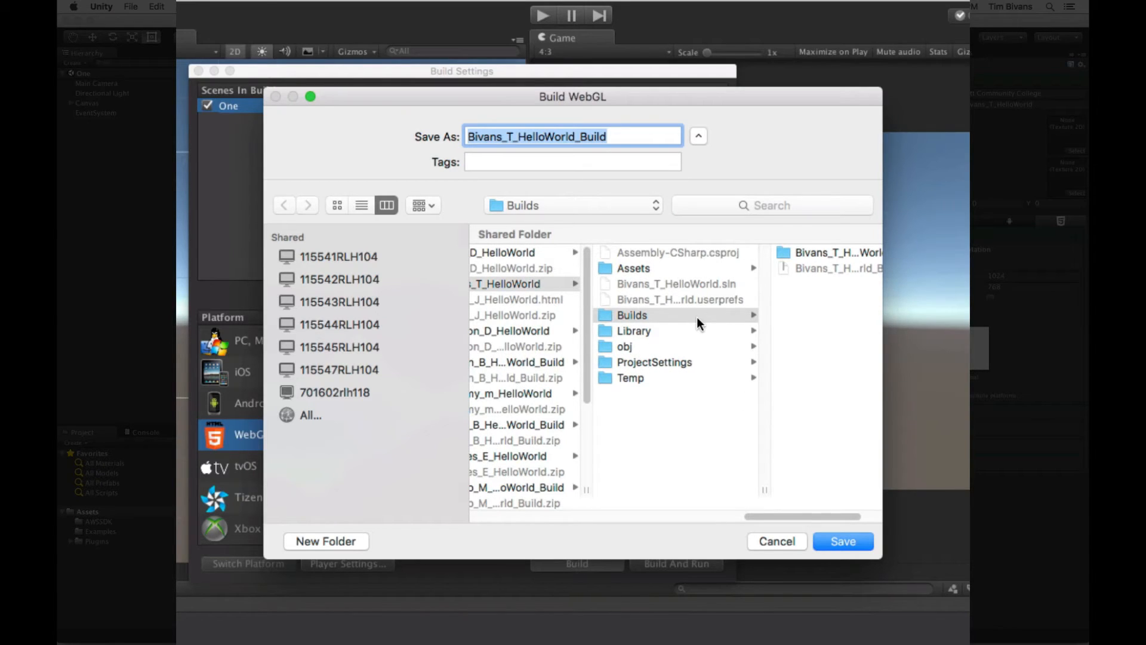
left_click(558, 281)
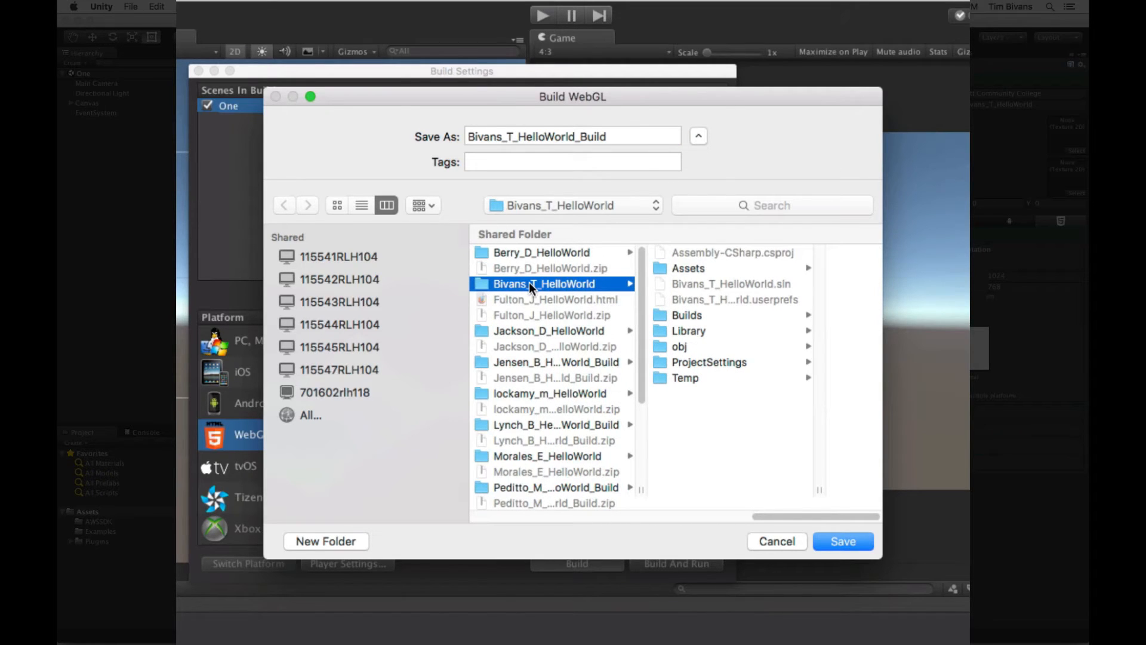
left_click(711, 317)
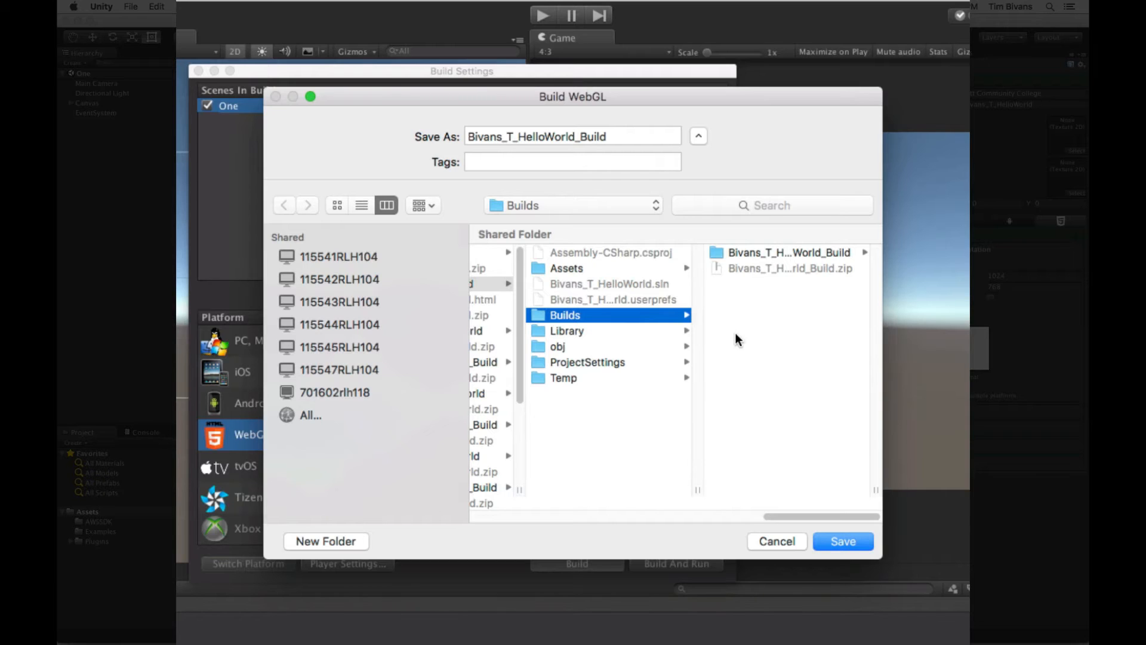
Step: Append 2 to the suggested build name and save the WebGL build in the Builds folder
left_click(640, 136)
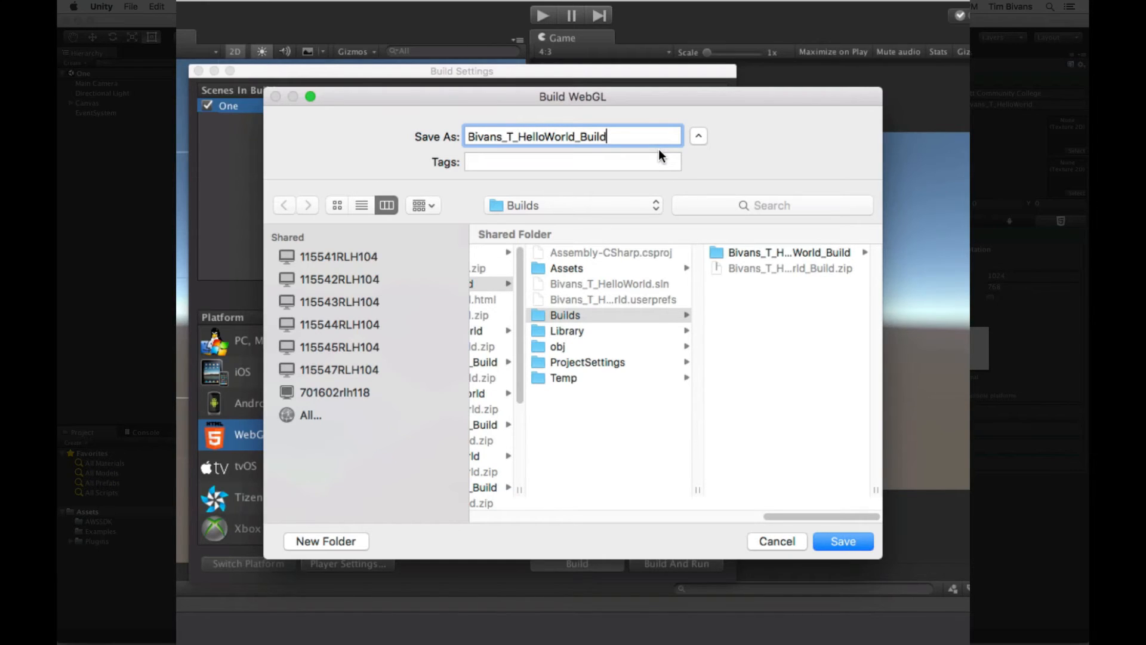
type("2")
left_click_drag(615, 137, 423, 130)
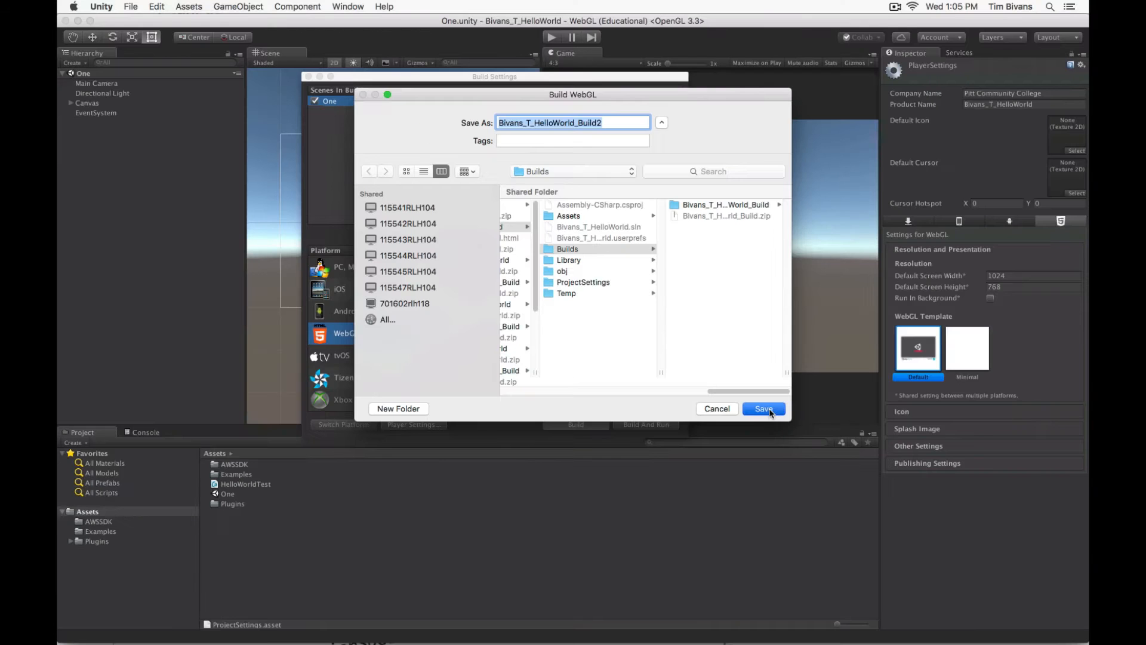
left_click(764, 410)
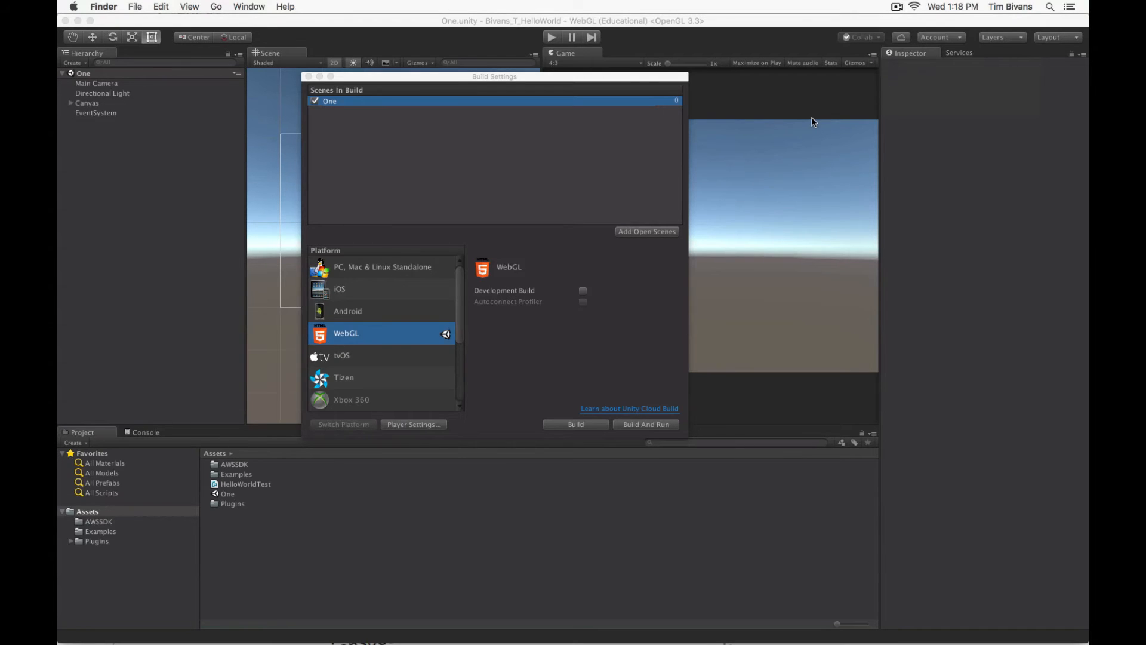
Step: Switch to Finder and open a new file browser window
key("super+Tab")
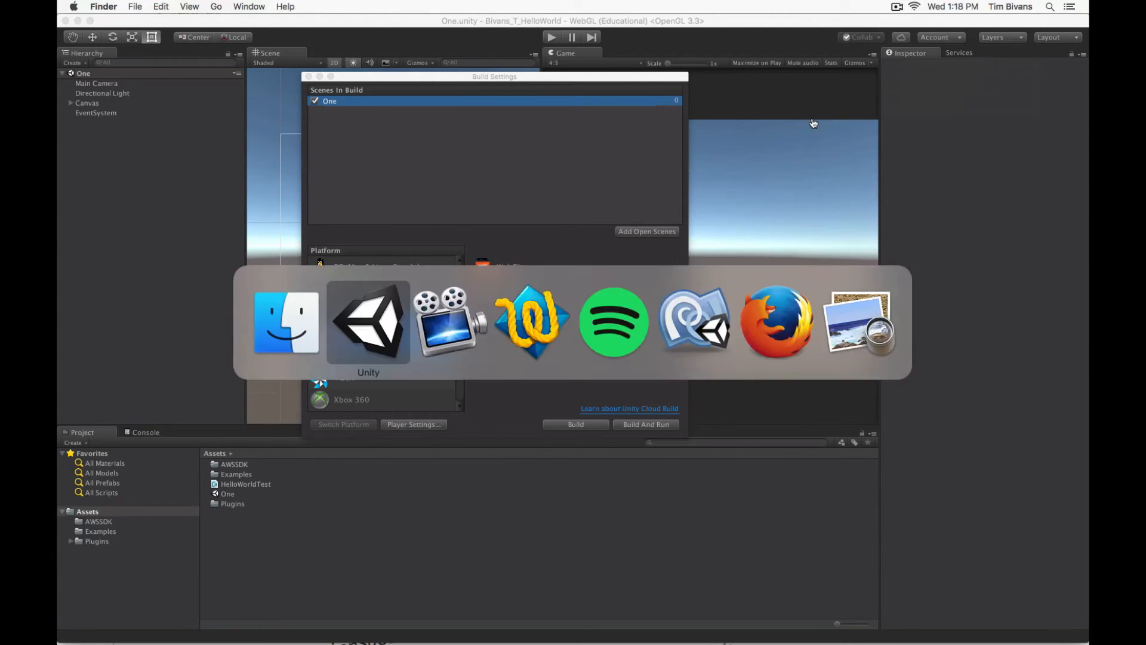
key("super+Tab")
key("super+Tab")
key("super+shift+Tab")
key("super+shift+Tab")
key("super+shift+Tab")
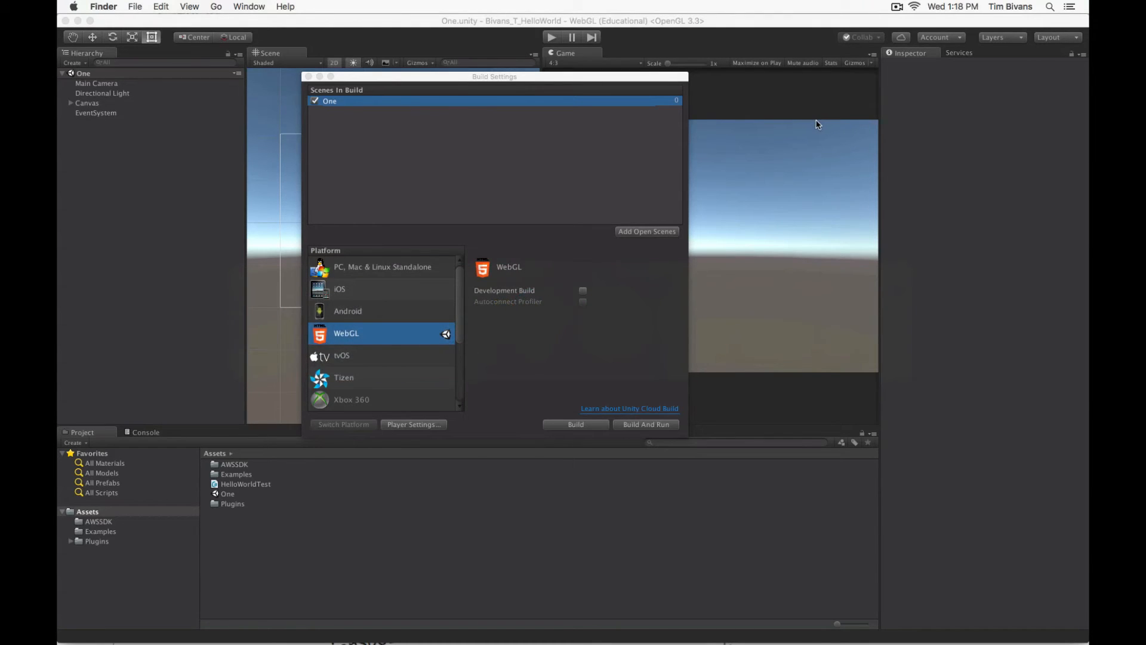
key("super+n")
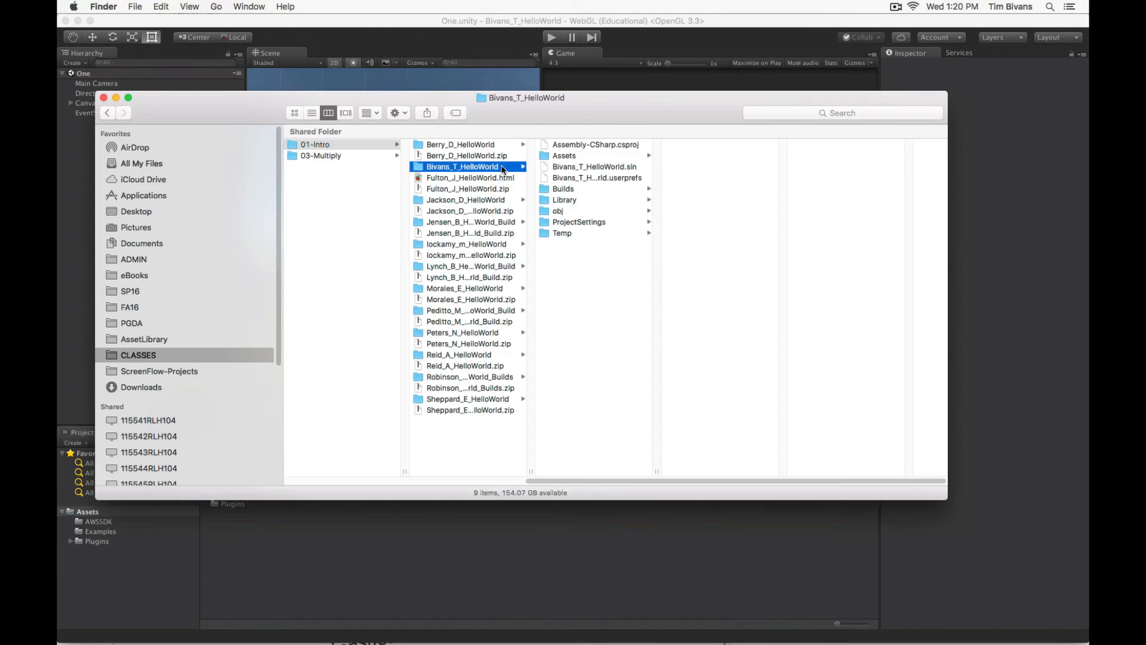
Step: Open the project's Builds folder and show the contents of the Build2 folder, widening the column for the full names
left_click(583, 192)
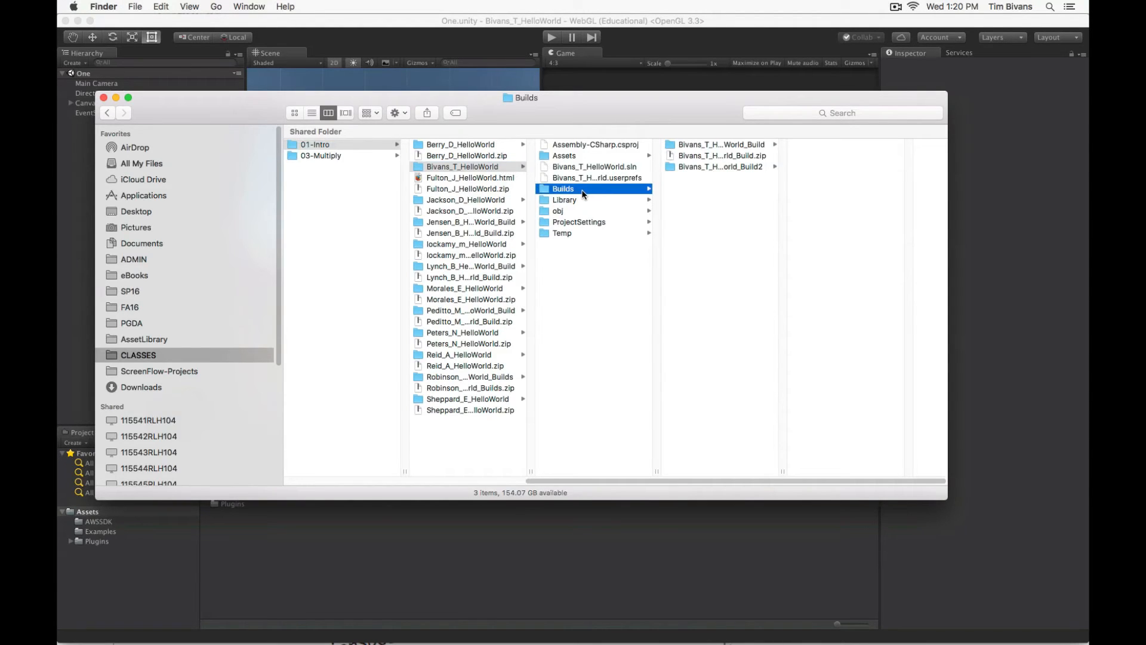
left_click_drag(782, 472, 900, 478)
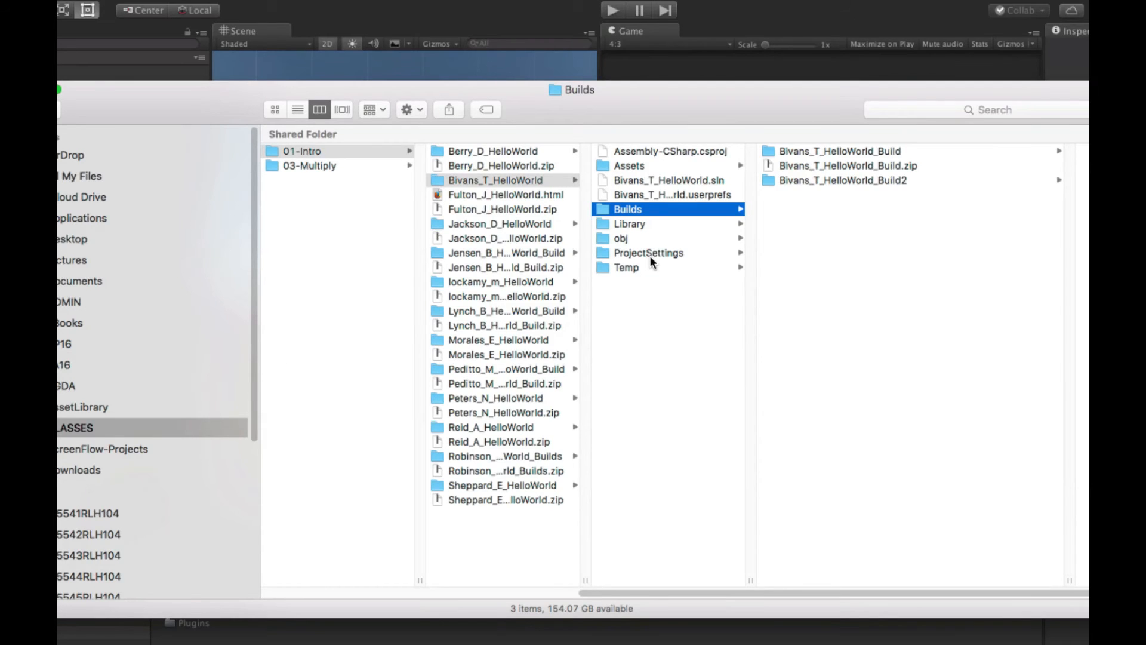
left_click(548, 179)
left_click(656, 209)
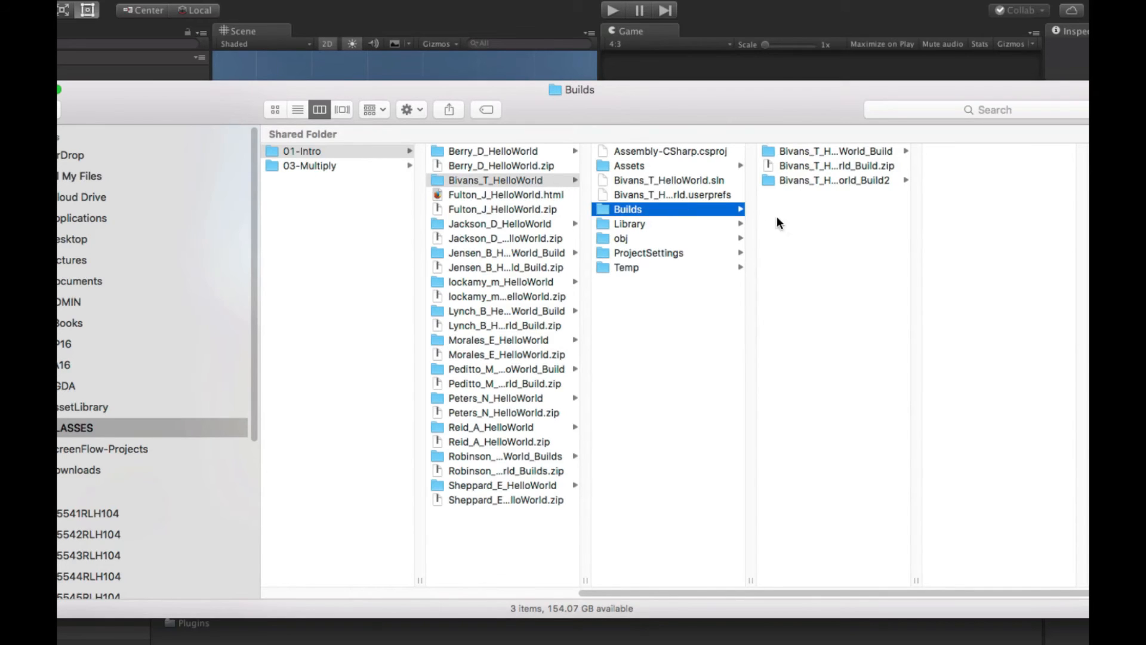
left_click(853, 179)
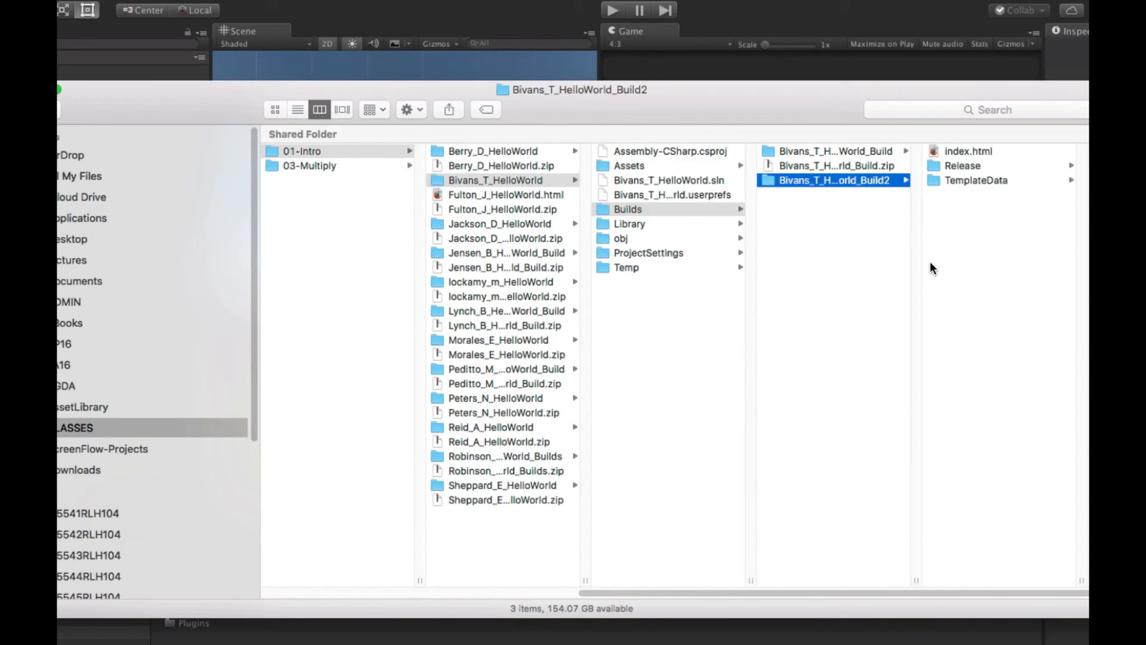
left_click_drag(925, 575, 966, 570)
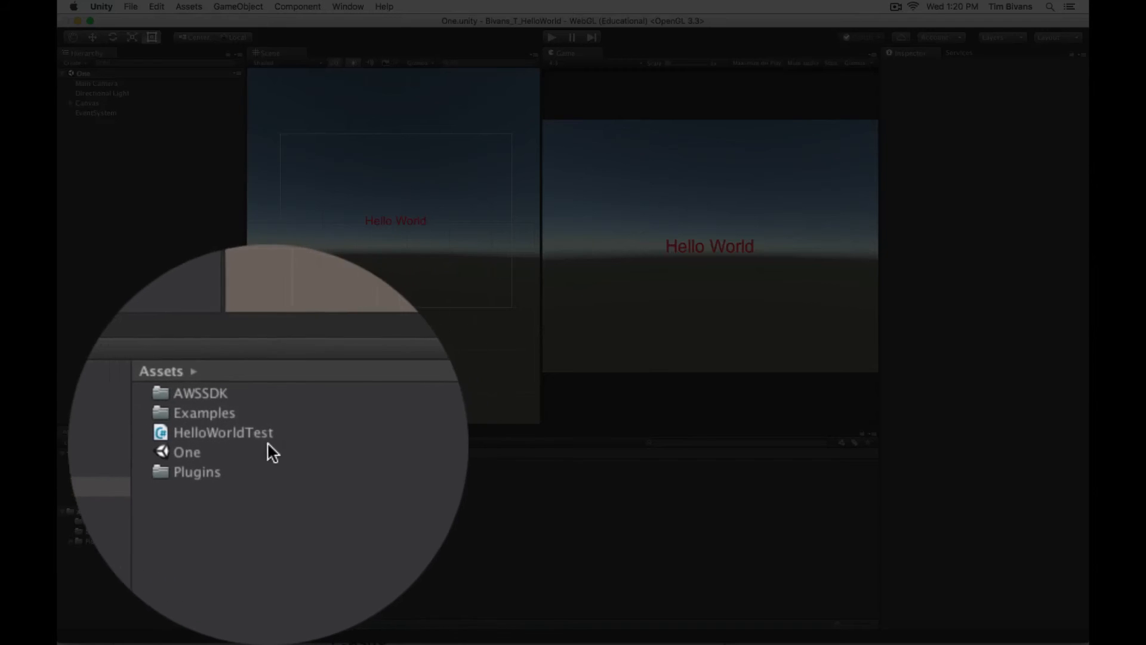
Step: Reveal Unity's HelloWorldTest script in Finder and arrange its window so the build folder window is also visible
left_click(160, 527)
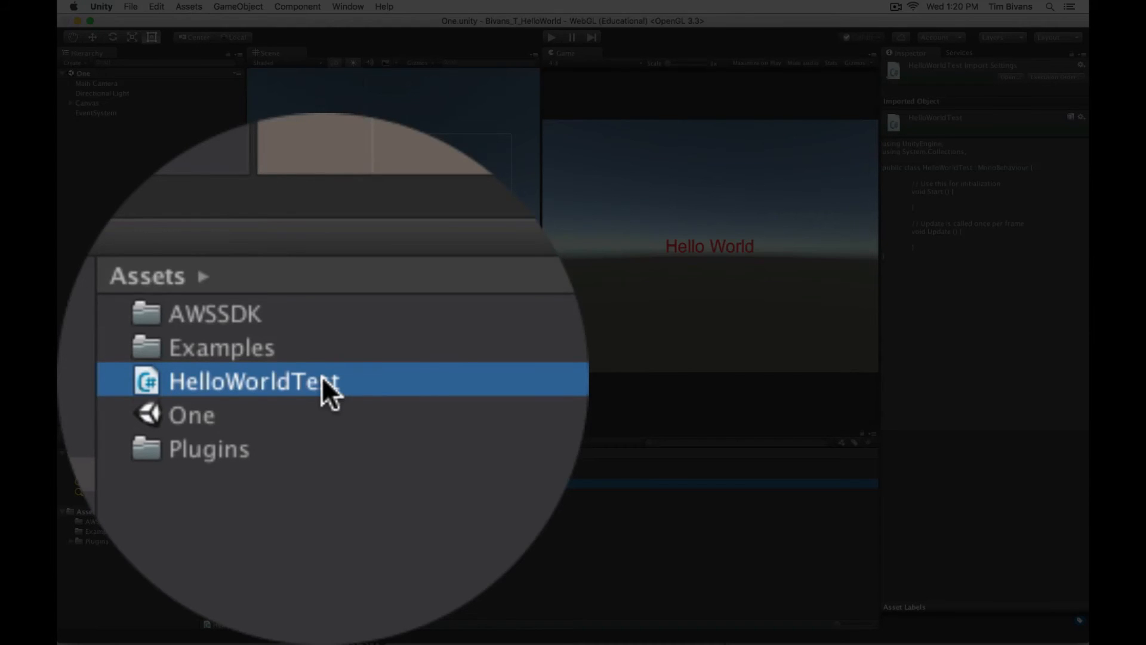
right_click(322, 377)
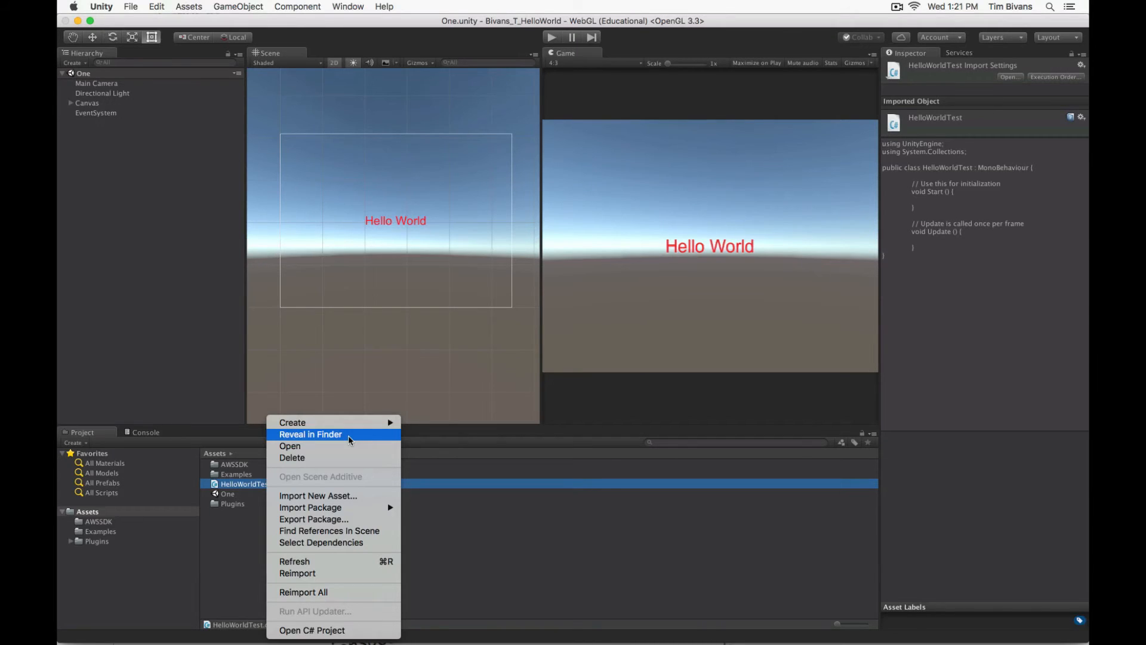
left_click(349, 440)
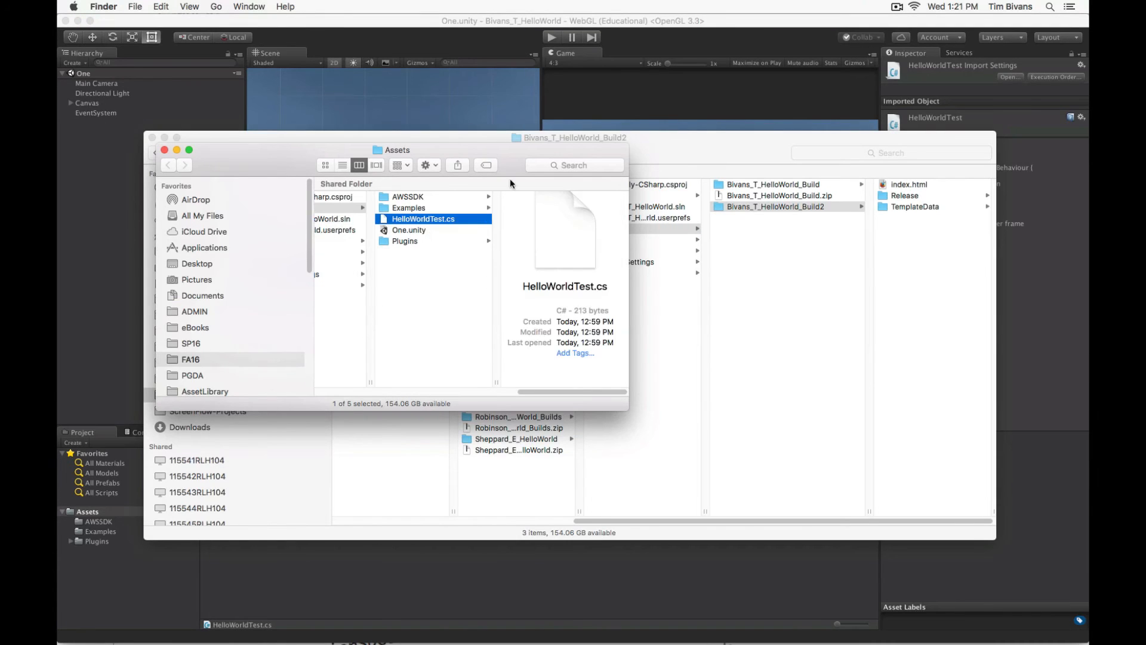
left_click_drag(521, 160, 835, 405)
left_click_drag(653, 138, 567, 48)
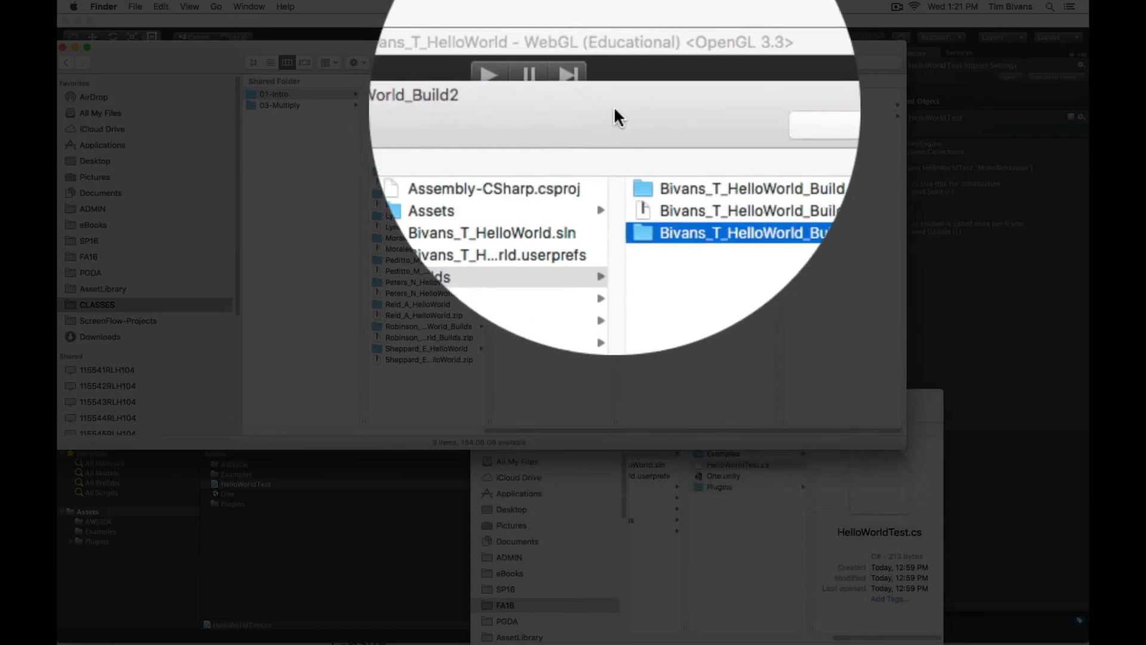
left_click_drag(811, 395, 843, 327)
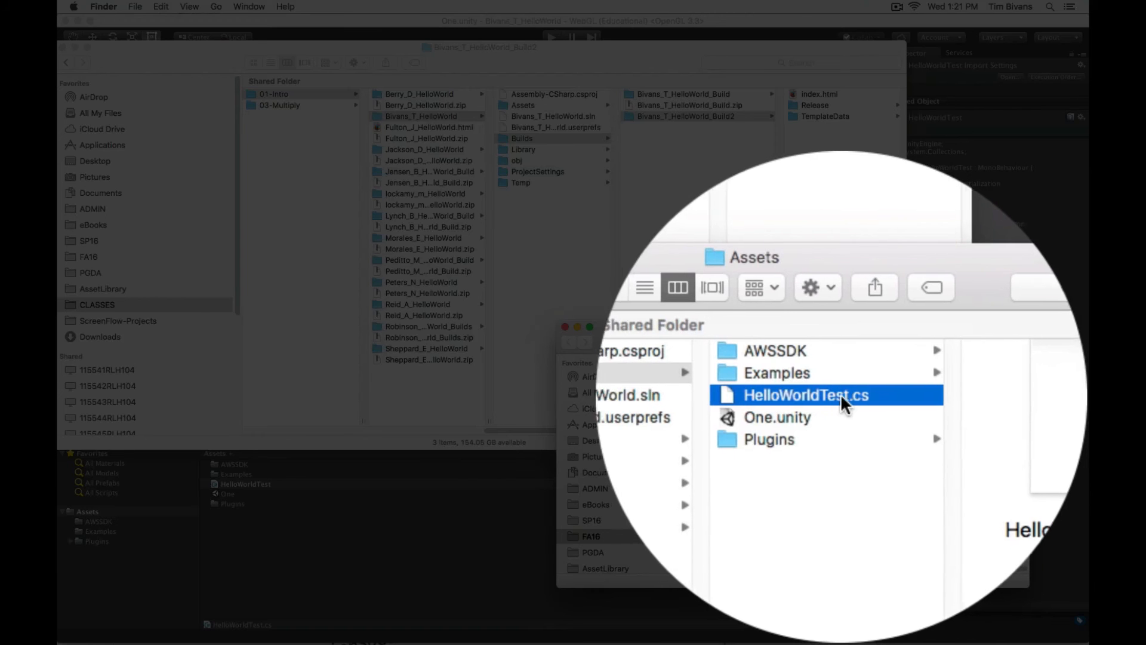
Step: Copy the HelloWorldTest.cs file from the Assets folder
left_click(843, 396)
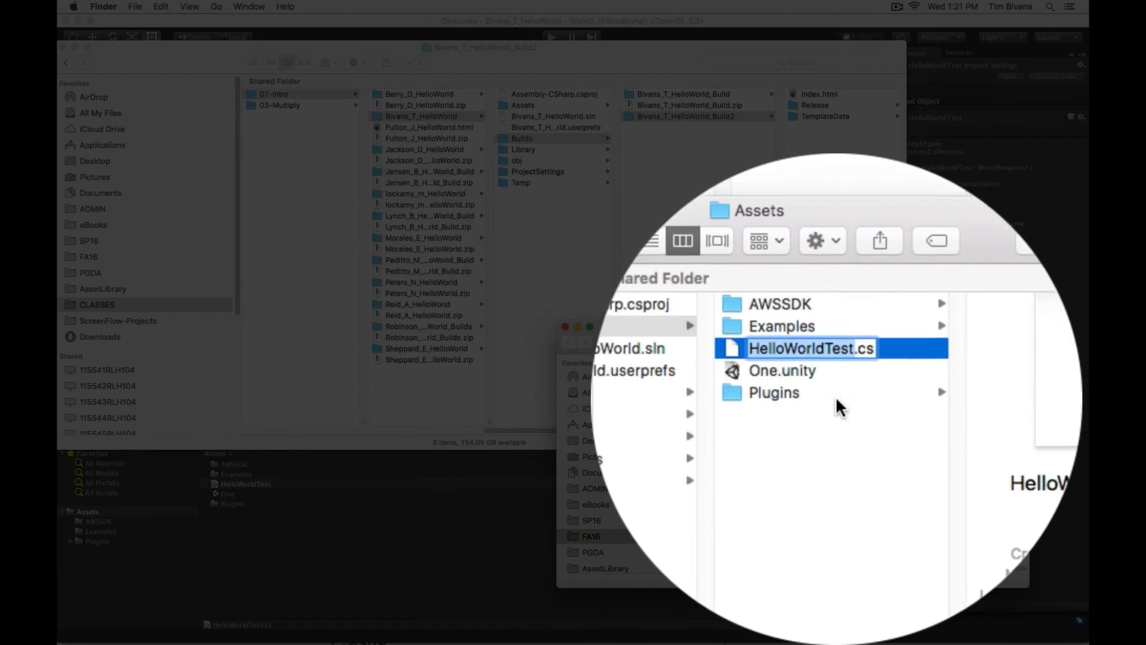
left_click(842, 416)
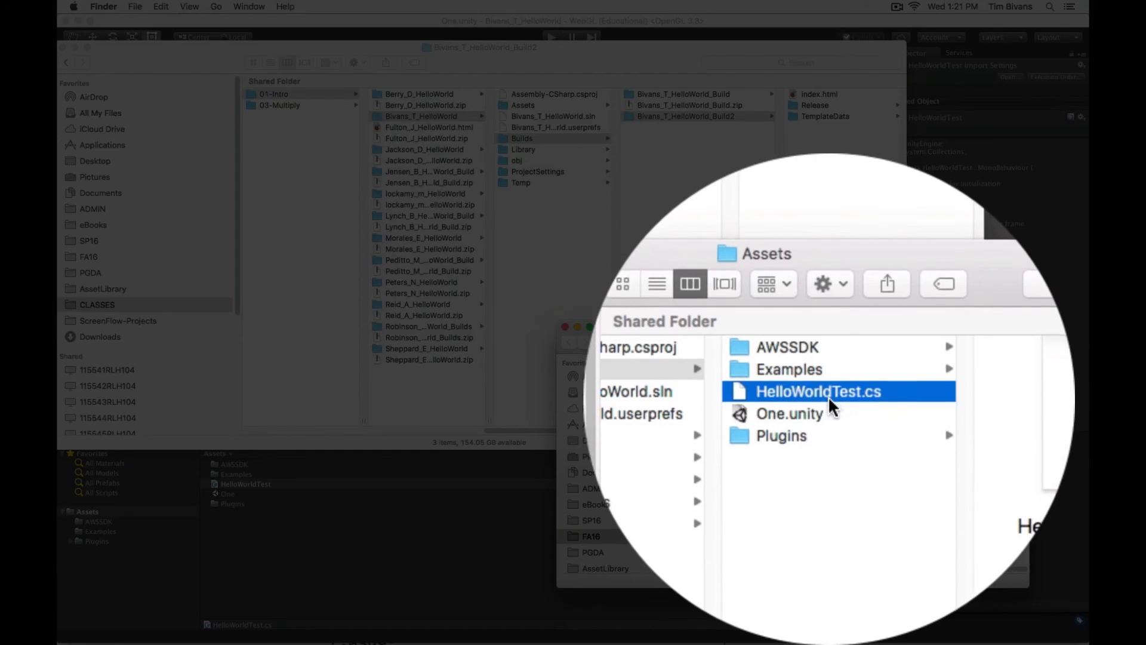
right_click(826, 395)
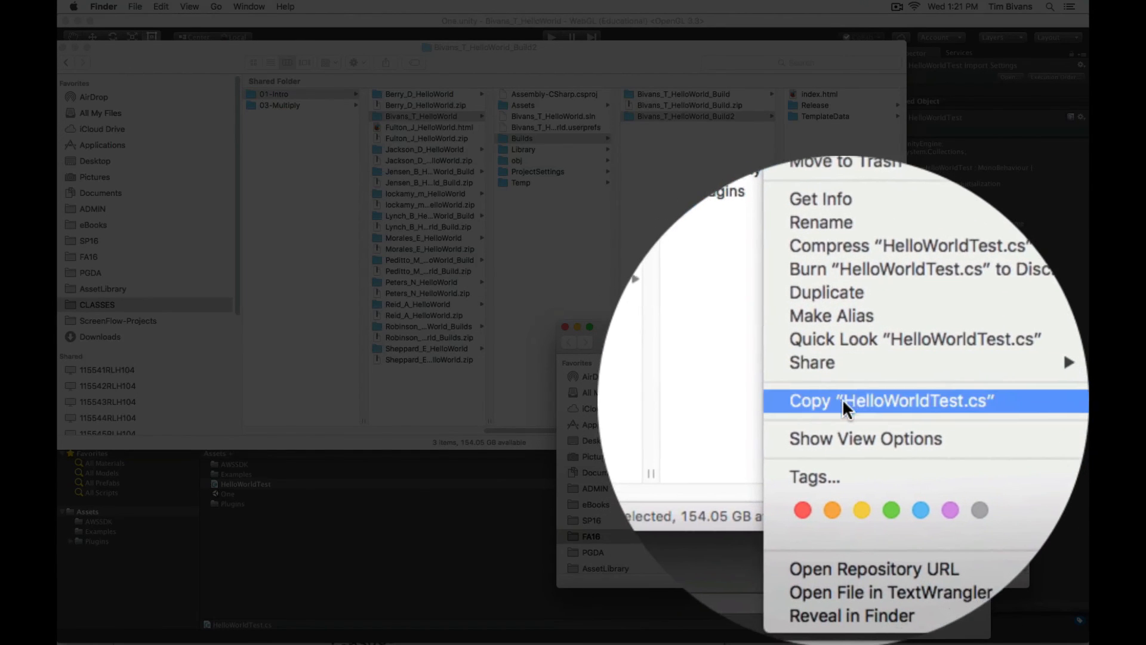
left_click(843, 399)
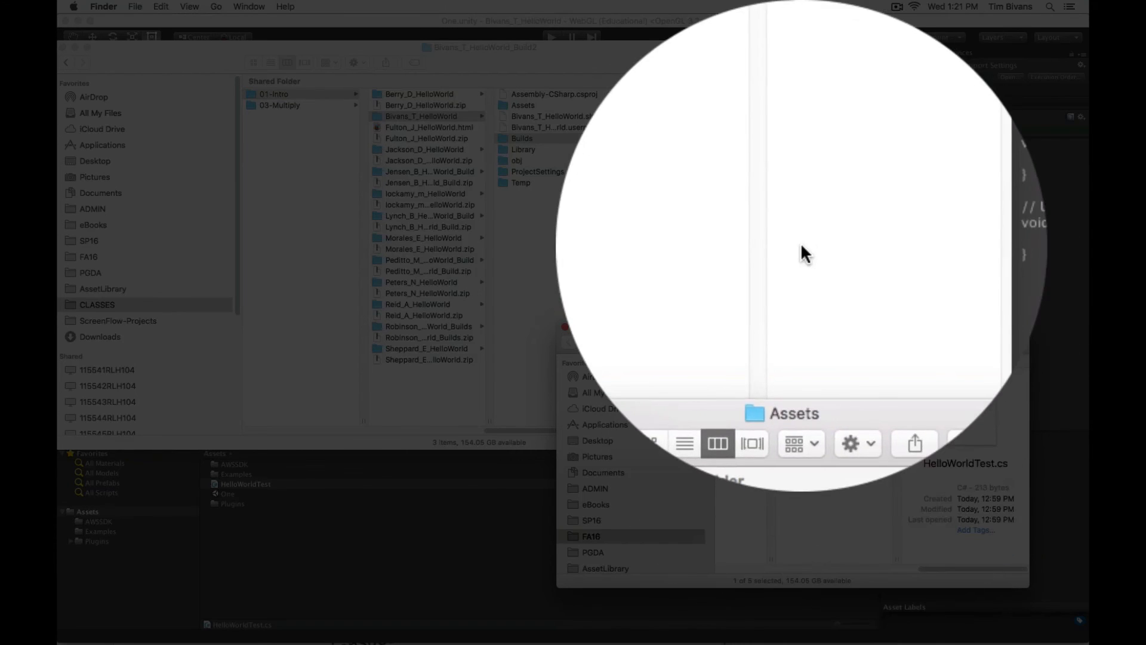
Step: Paste the copied HelloWorldTest.cs file into the Build2 folder alongside index.html
left_click_drag(684, 134, 640, 127)
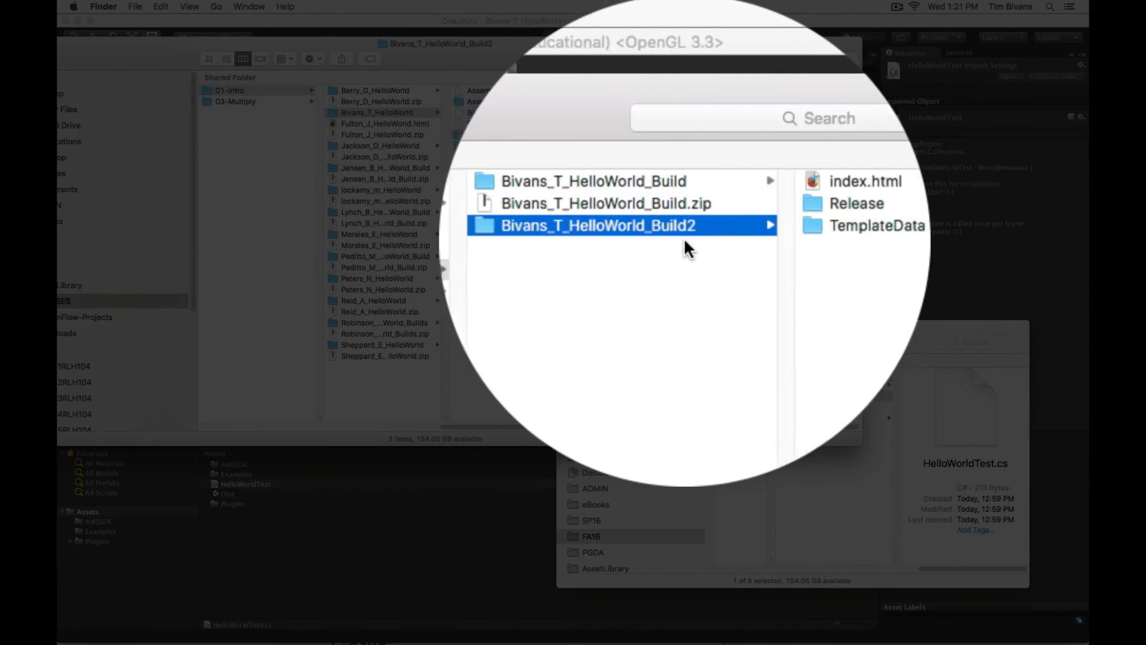
right_click(785, 242)
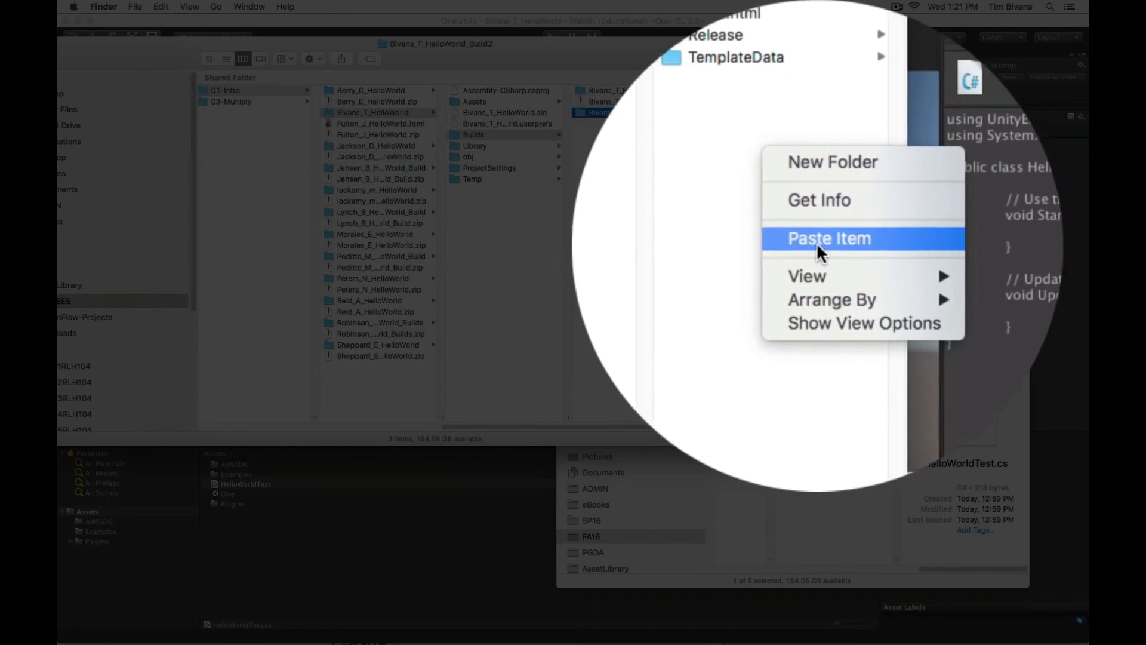
left_click(823, 245)
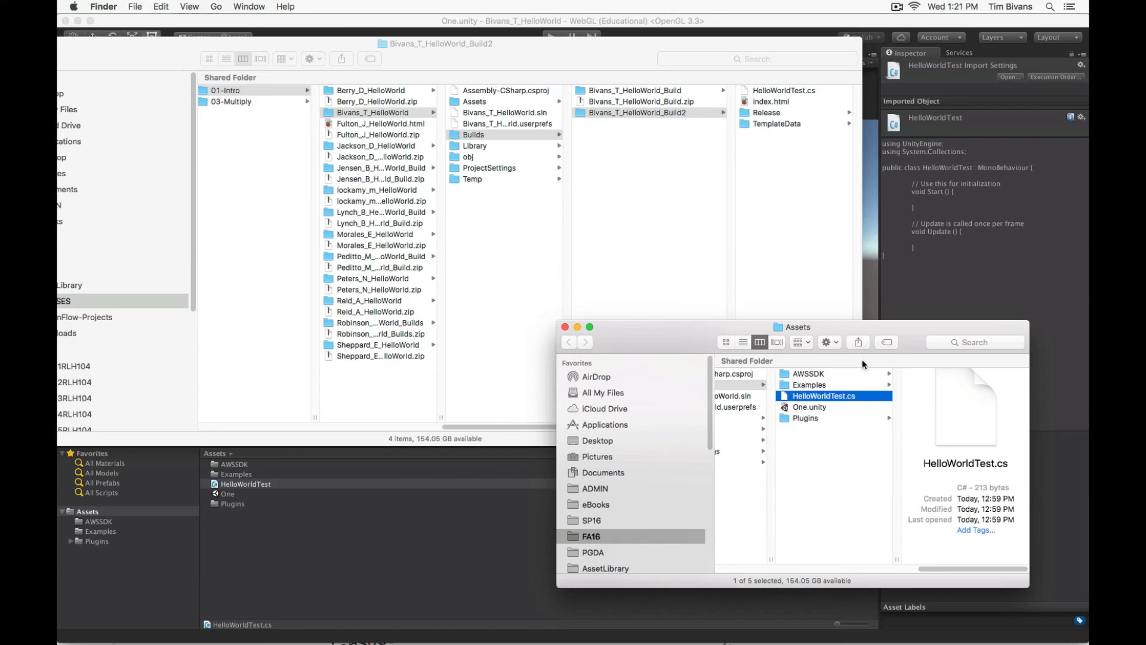
Step: Move the Assets window out of the way and compress the Build2 folder into a zip archive
left_click_drag(847, 327, 864, 354)
left_click(797, 243)
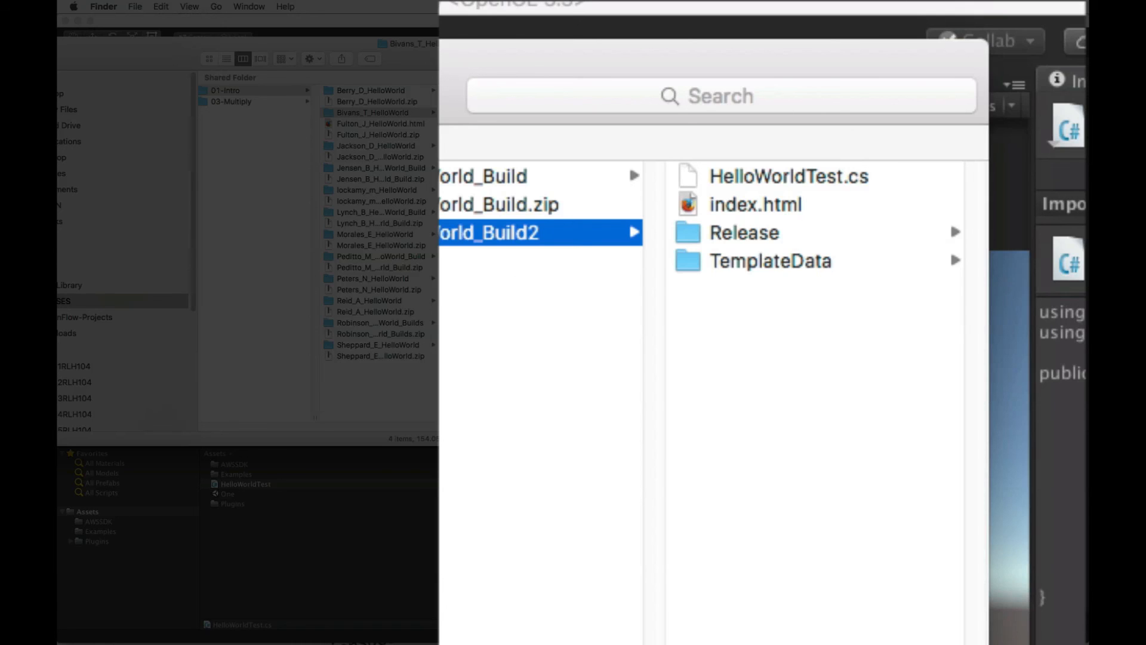
right_click(460, 232)
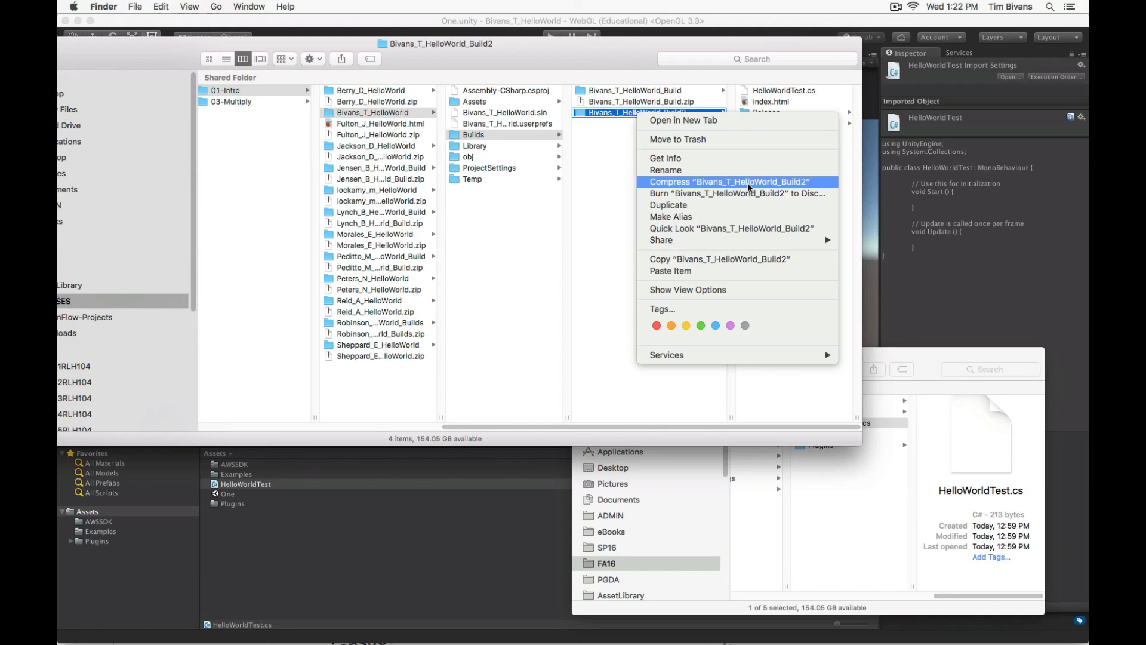
left_click(748, 185)
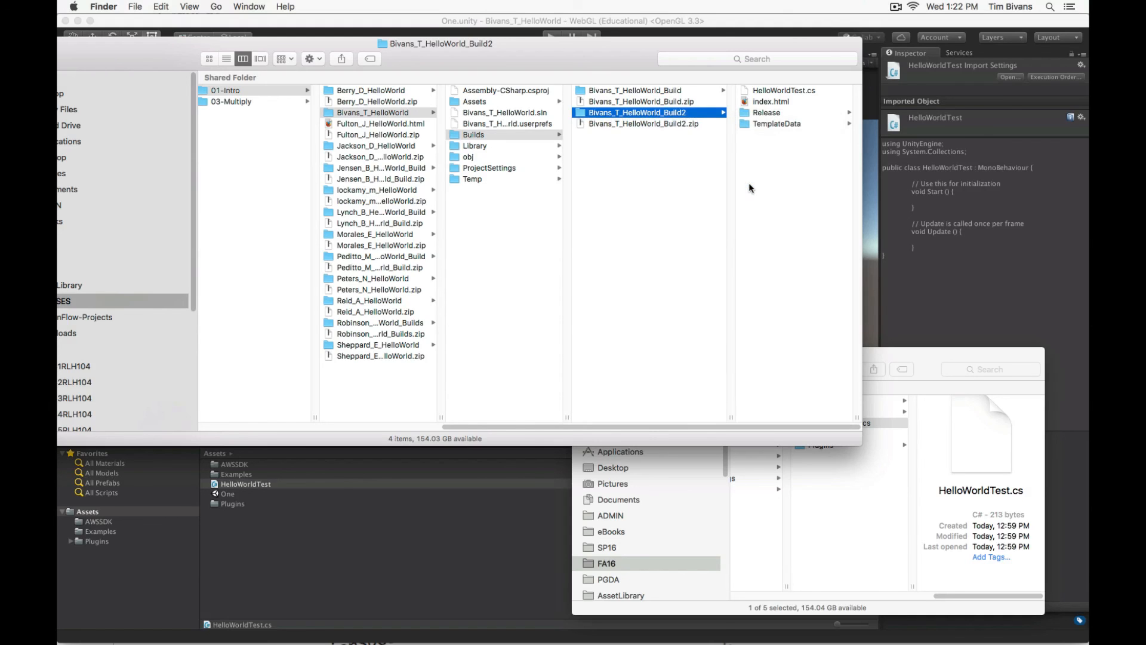
Step: Select the Build2 zip archive in the Builds folder to show its details, and return to the Unity editor
left_click(697, 124)
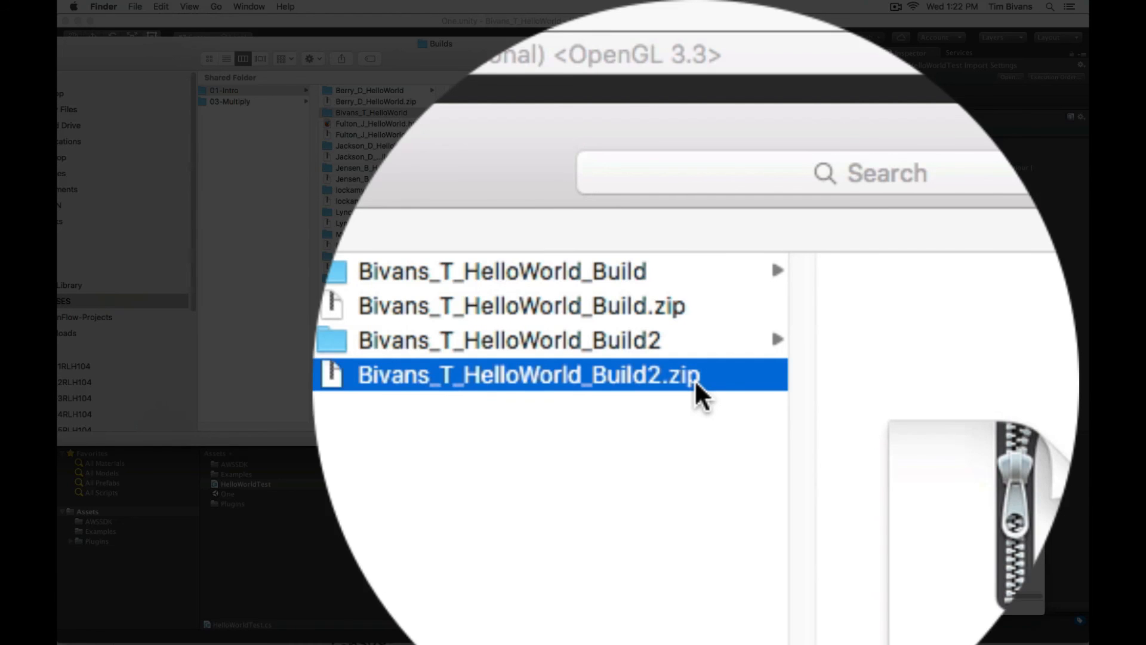
key("Return")
left_click(683, 378)
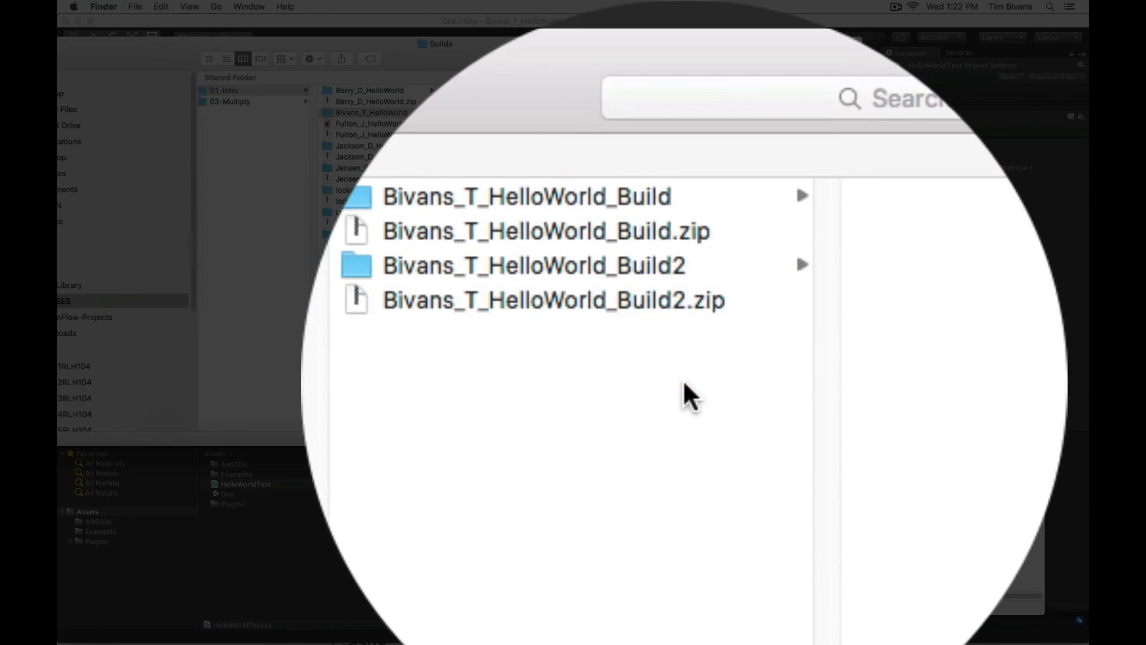
left_click(667, 378)
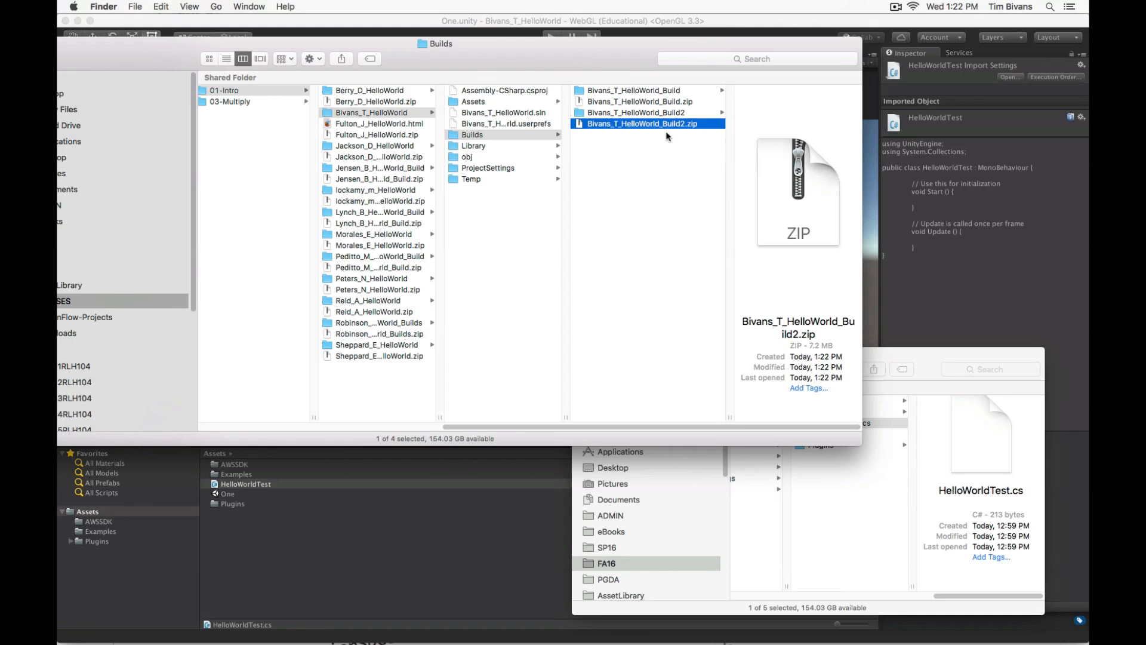
left_click_drag(653, 62, 709, 106)
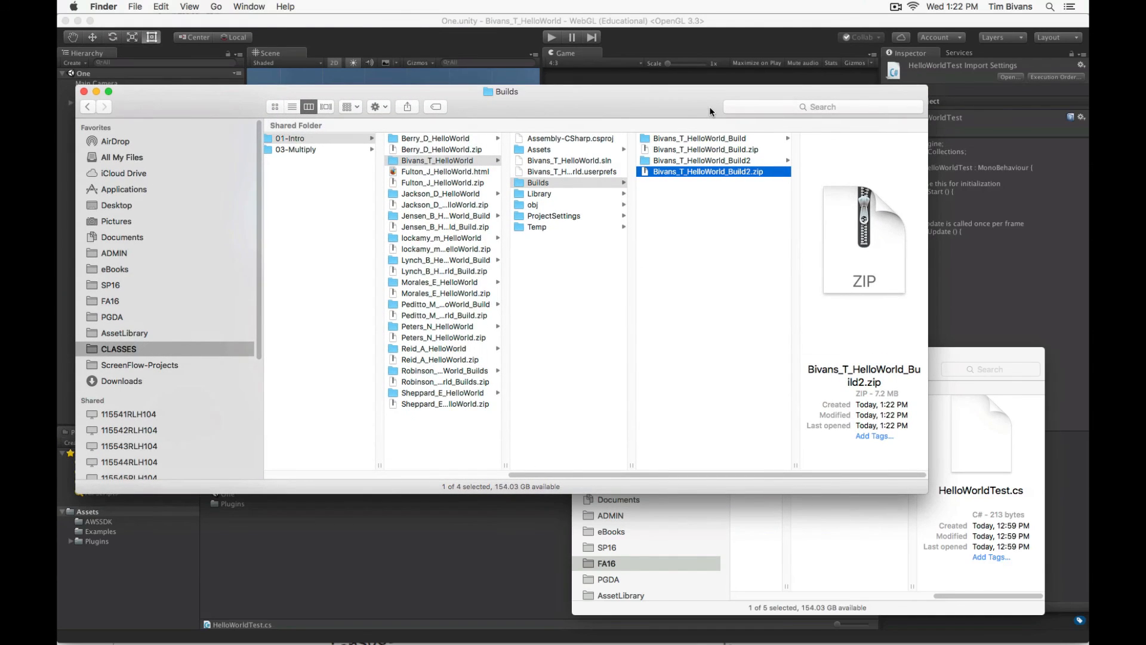
left_click(674, 45)
left_click(895, 7)
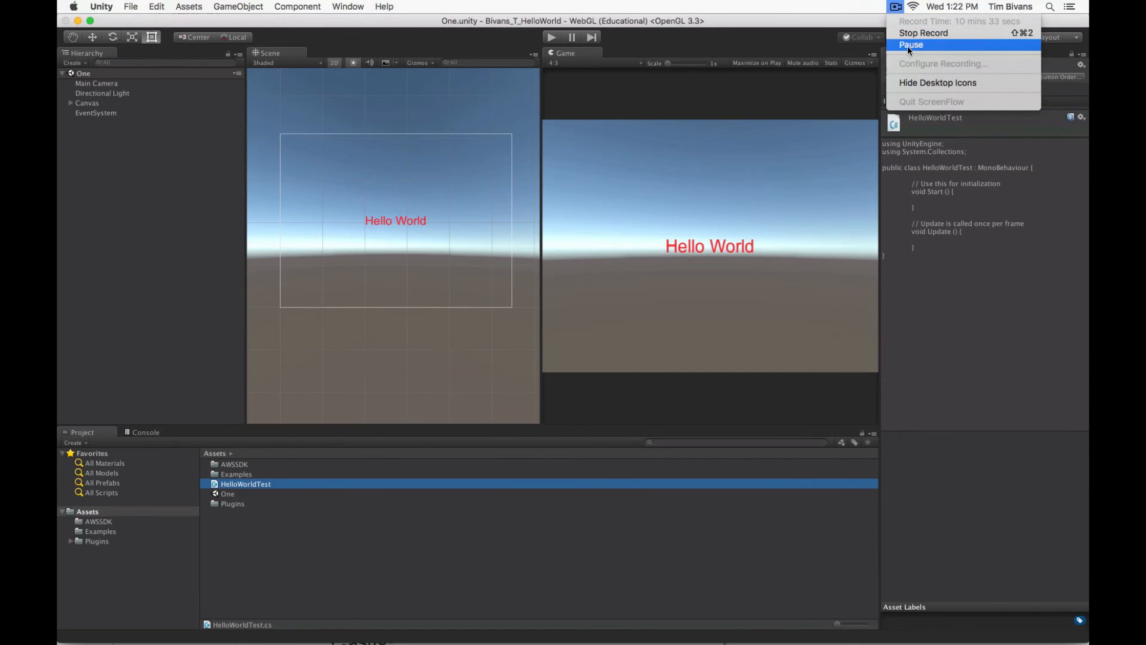
left_click(923, 33)
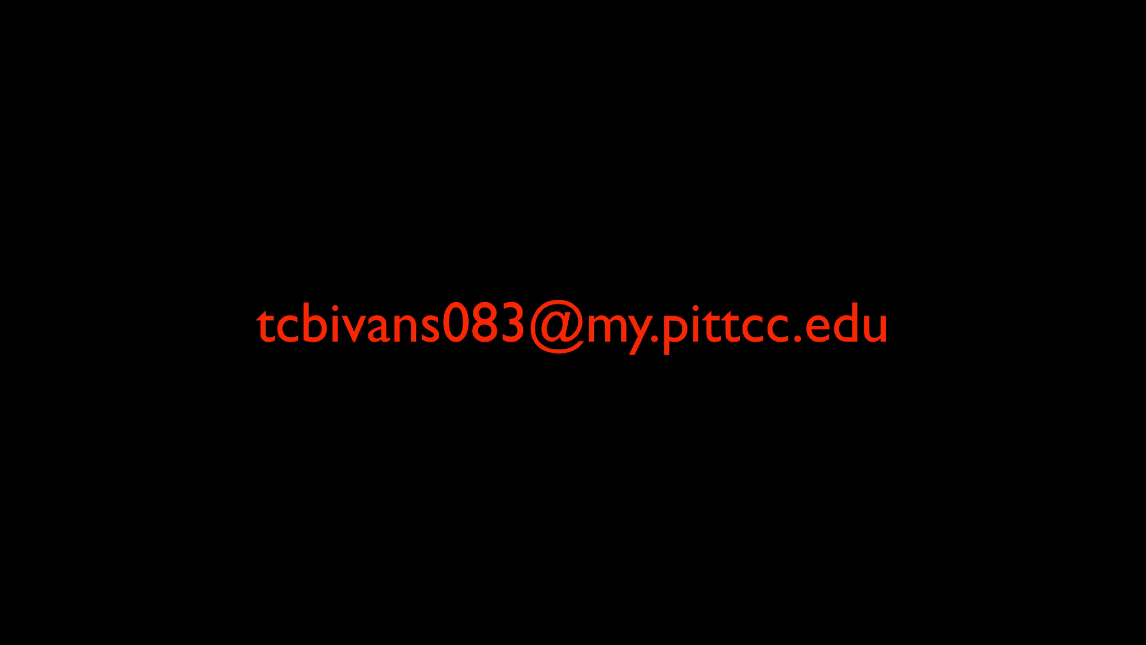